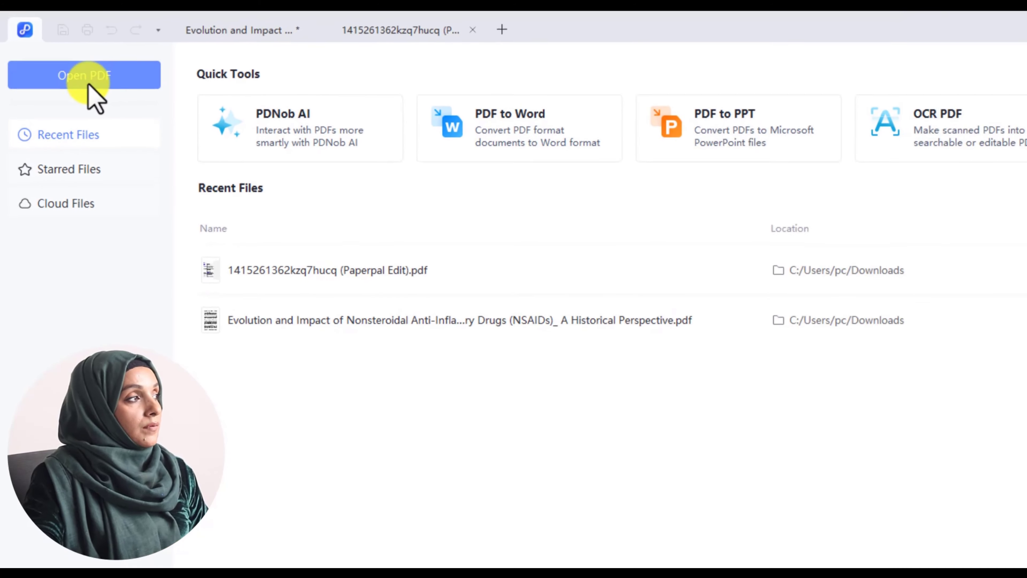
# Open the 2024 review article PDF on innovation management in tech start-ups from the Documents folder.
pyautogui.click(88, 83)
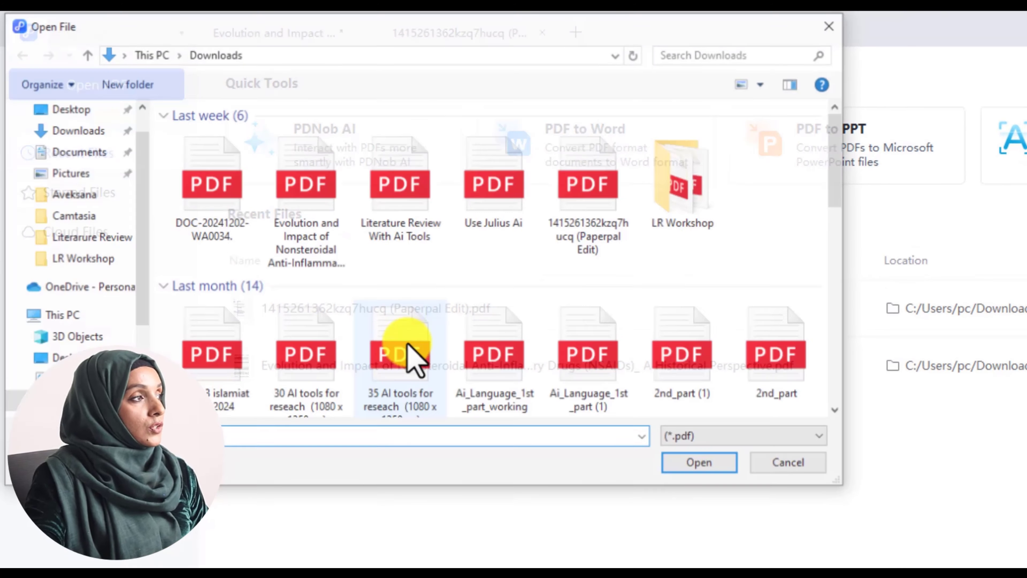
pyautogui.scroll(-5, 250, 365)
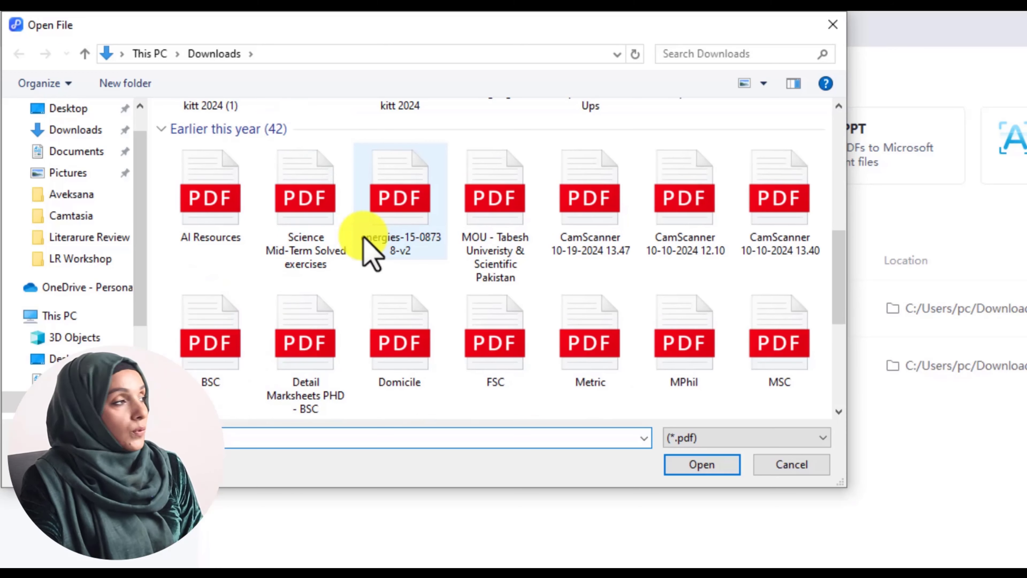
pyautogui.click(74, 152)
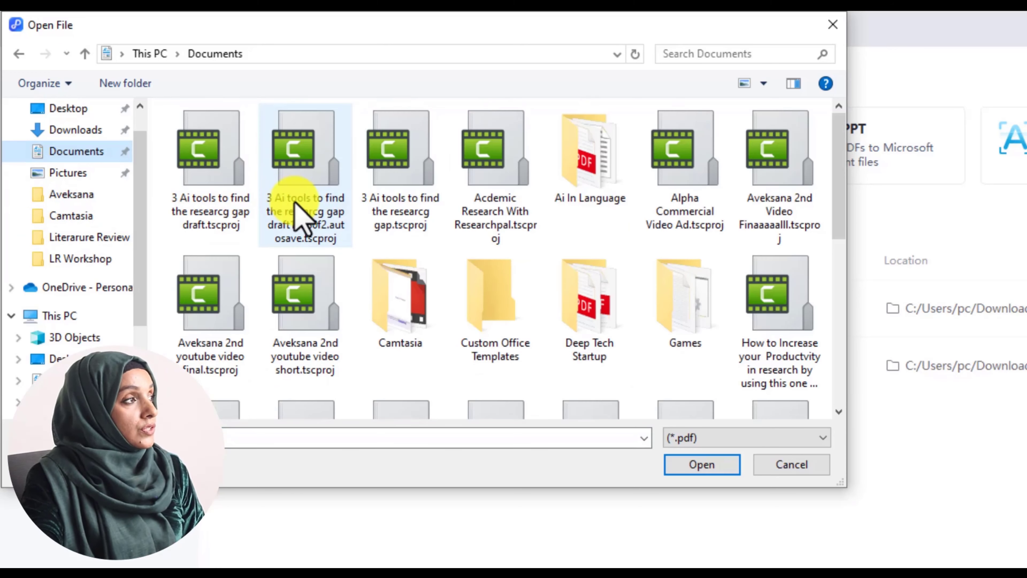
pyautogui.scroll(-8, 435, 275)
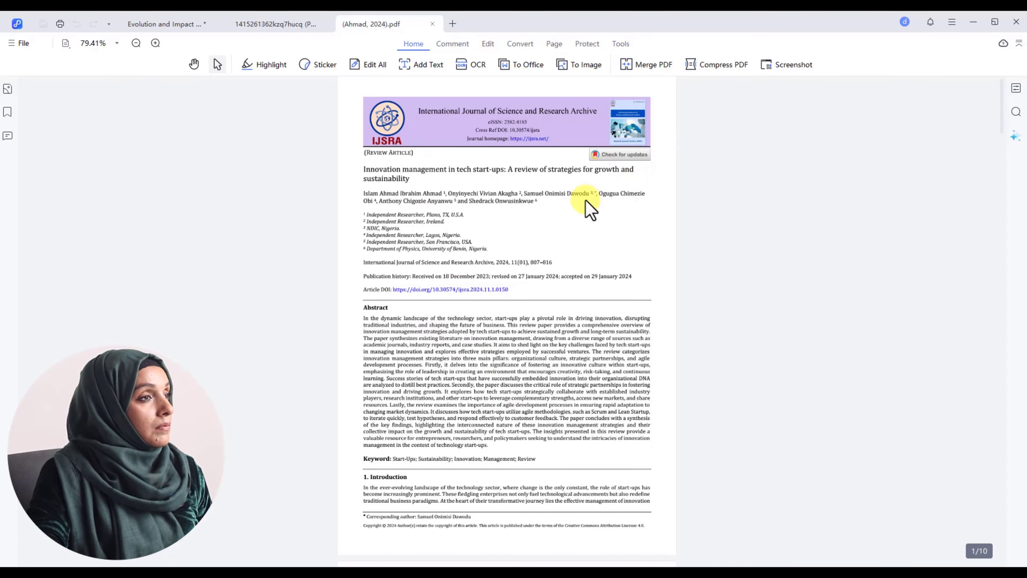
pyautogui.scroll(3, 471, 165)
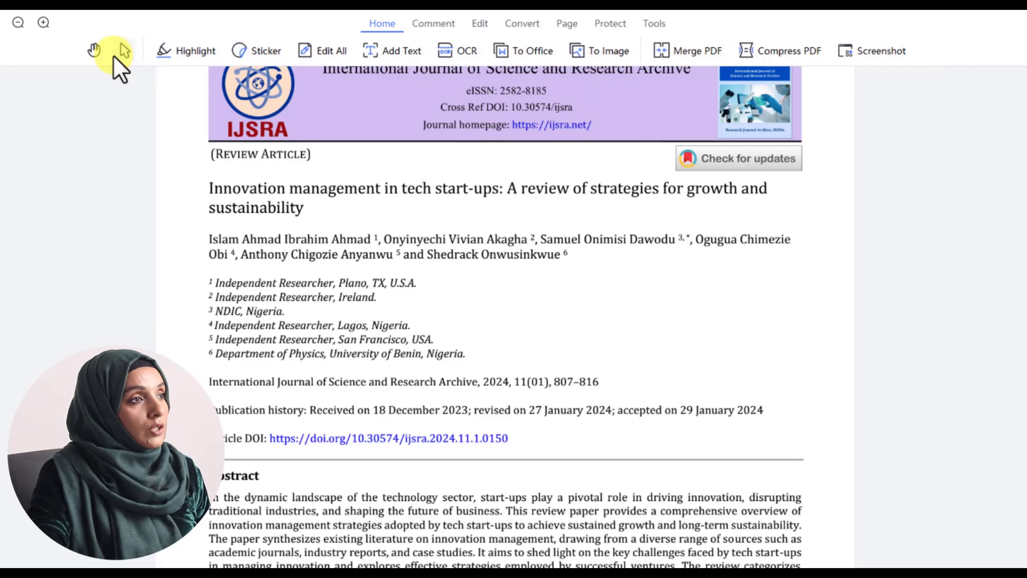
# Switch to the Hand tool and view the article's abstract on the first page.
pyautogui.click(124, 51)
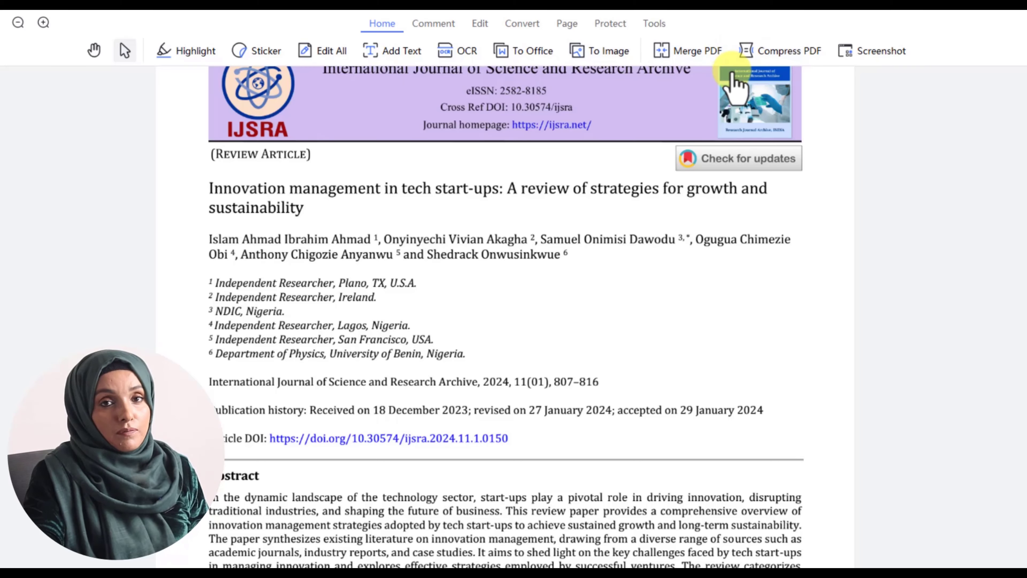
pyautogui.click(94, 51)
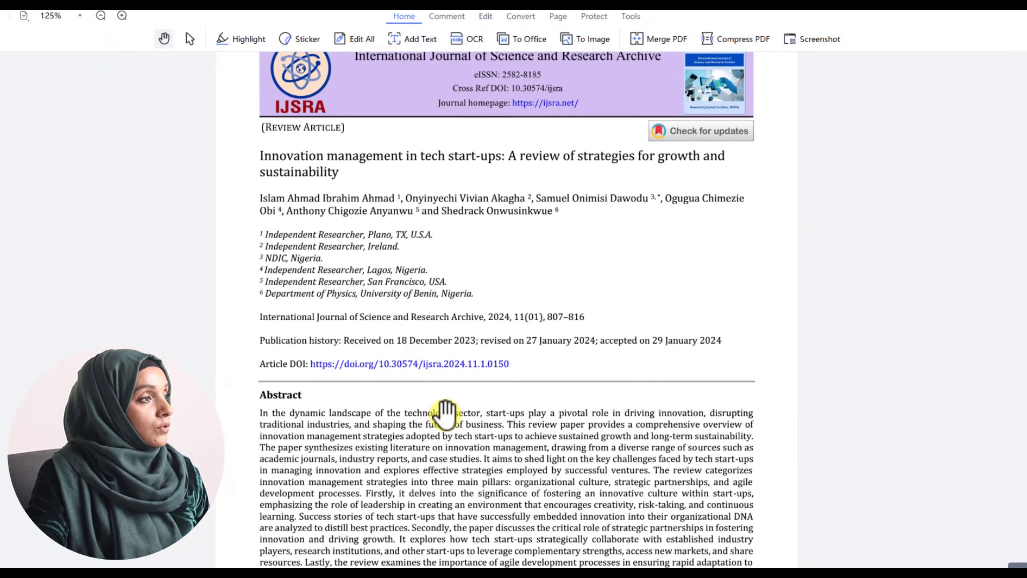
pyautogui.scroll(-3, 445, 410)
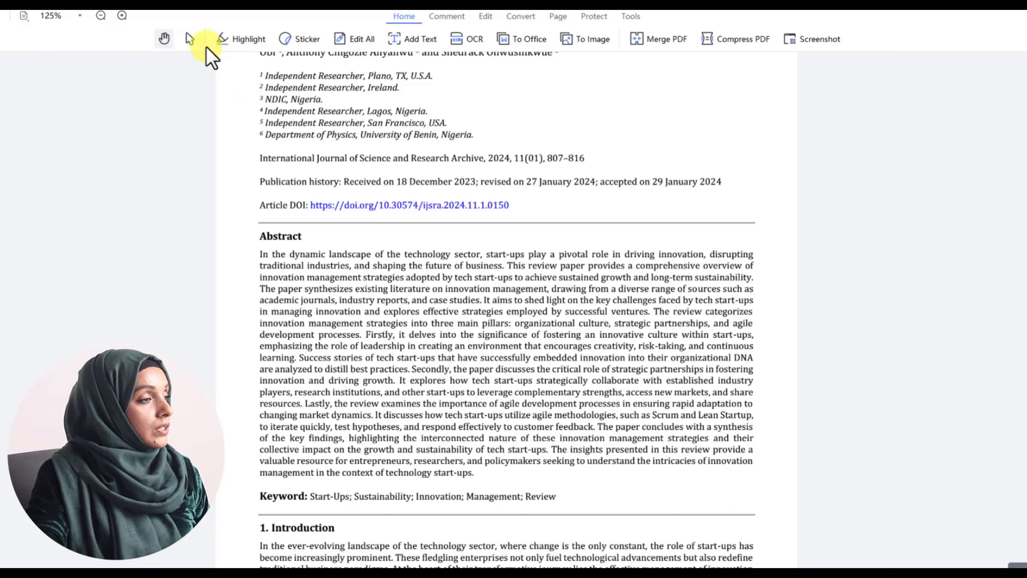
# Mark the entire abstract paragraph with a red squiggly underline, and undo that markup.
pyautogui.click(192, 41)
pyautogui.moveTo(336, 158); pyautogui.dragTo(508, 266)
pyautogui.moveTo(439, 279); pyautogui.dragTo(431, 278)
pyautogui.moveTo(267, 259); pyautogui.dragTo(486, 478)
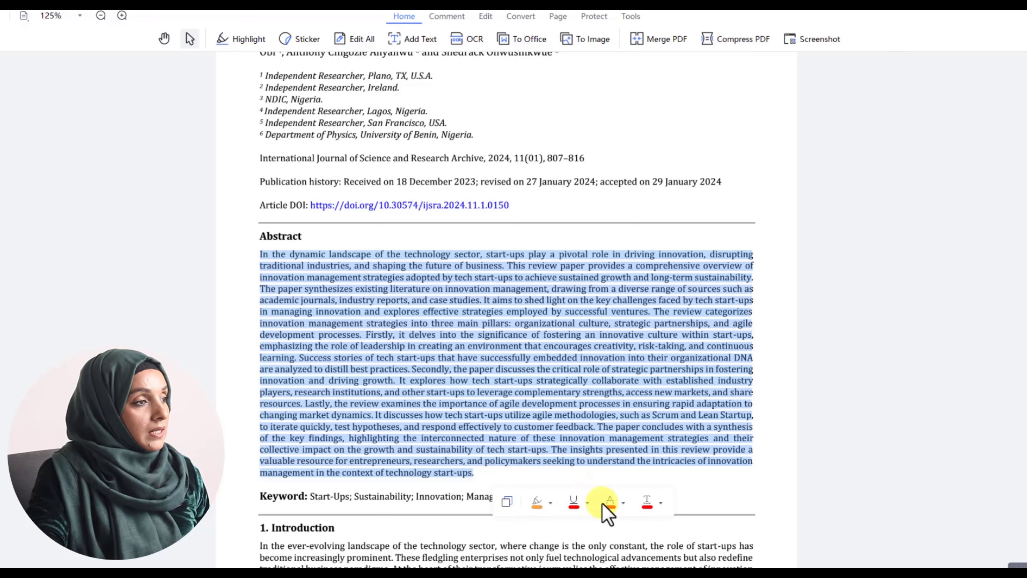
pyautogui.click(649, 505)
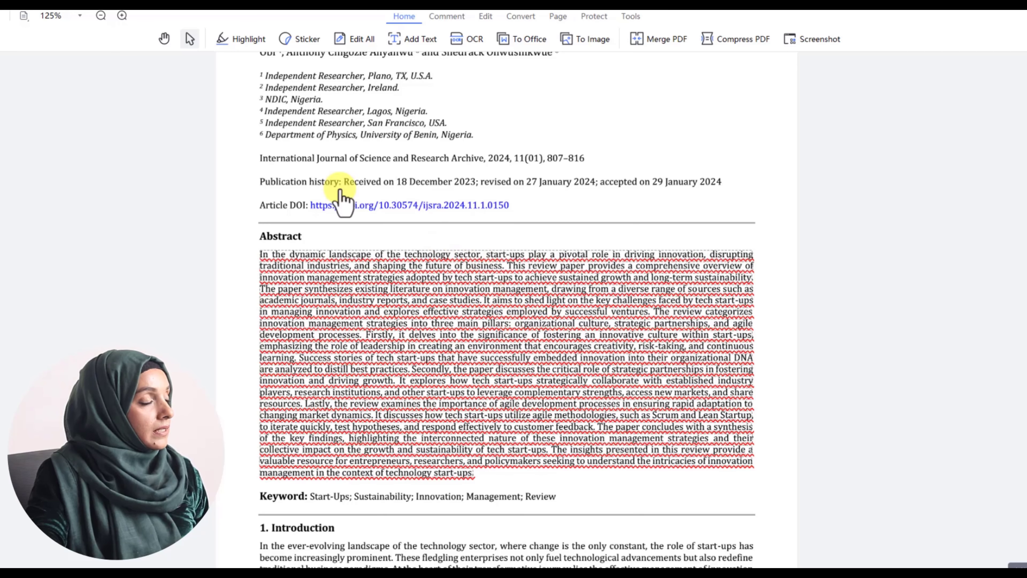
pyautogui.hotkey('ctrl', 'z')
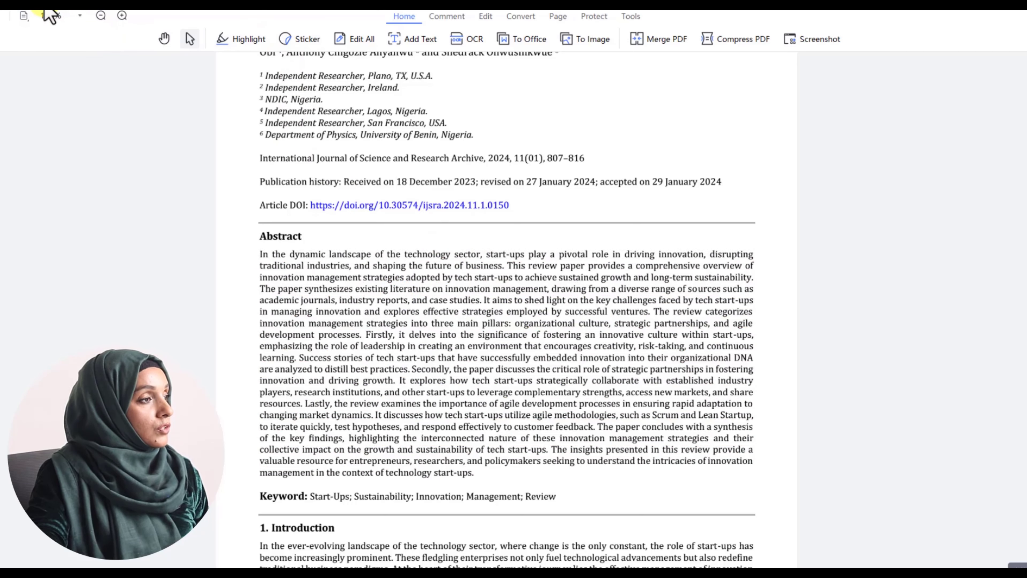
# Highlight the abstract's opening sentences through "development processes." and set the highlight colour to yellow.
pyautogui.moveTo(263, 254); pyautogui.dragTo(367, 334)
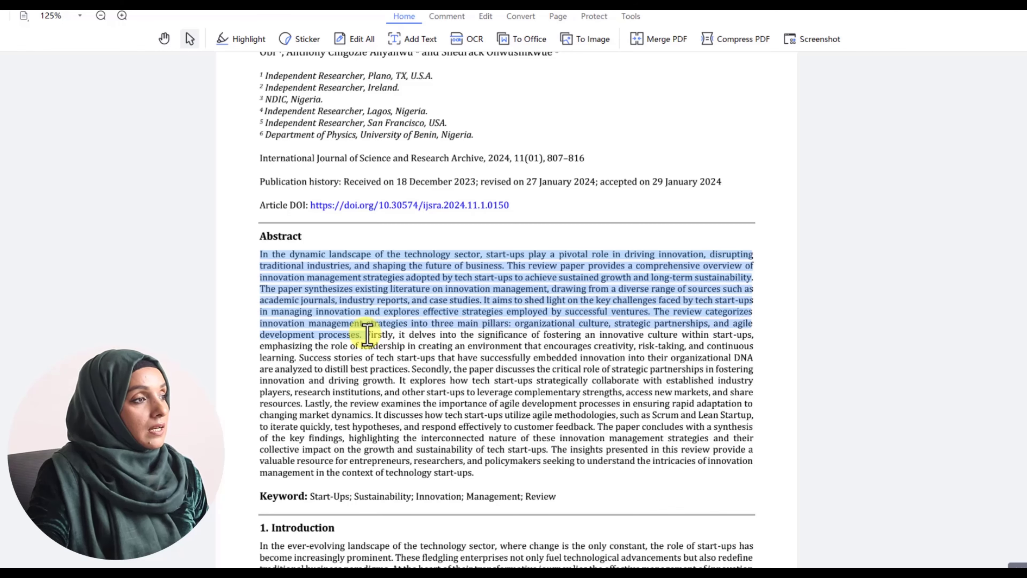
pyautogui.click(227, 40)
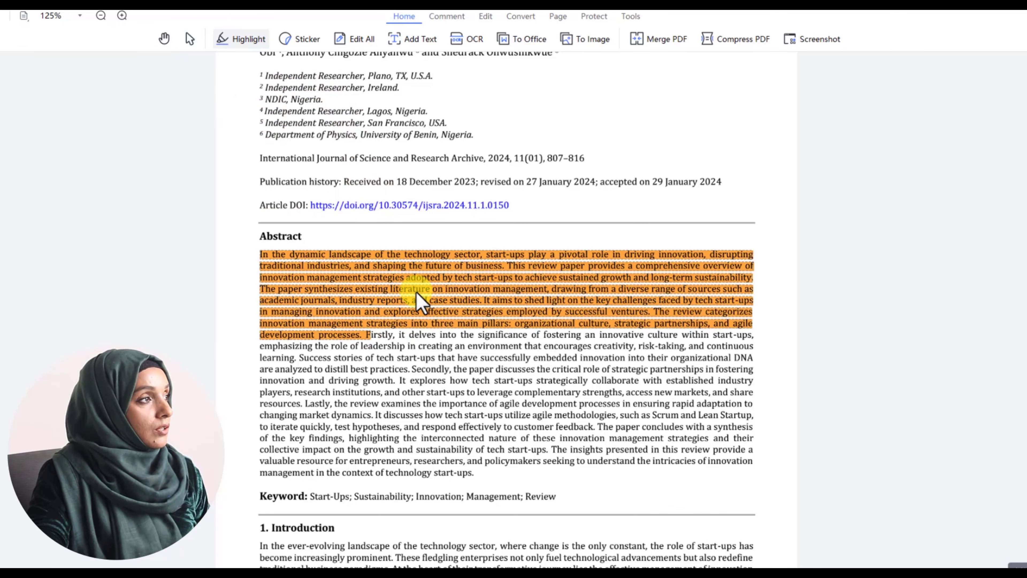
pyautogui.moveTo(251, 41)
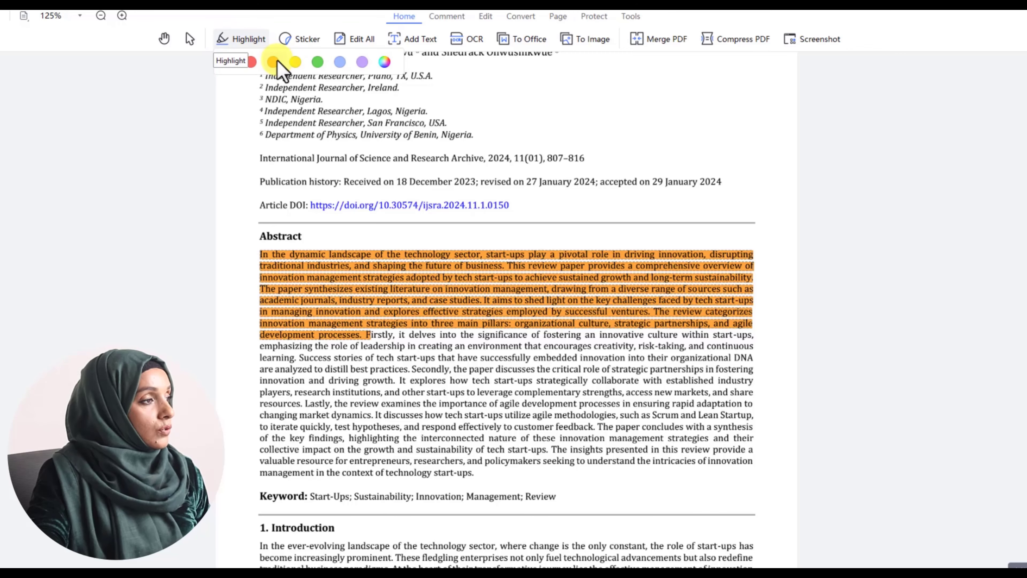
pyautogui.click(293, 65)
pyautogui.click(293, 60)
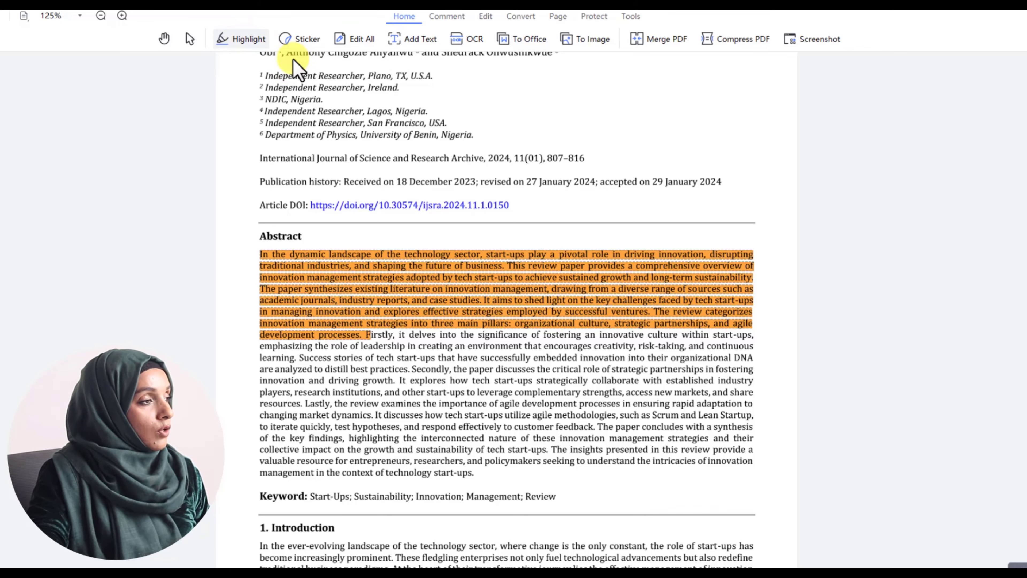
pyautogui.click(358, 334)
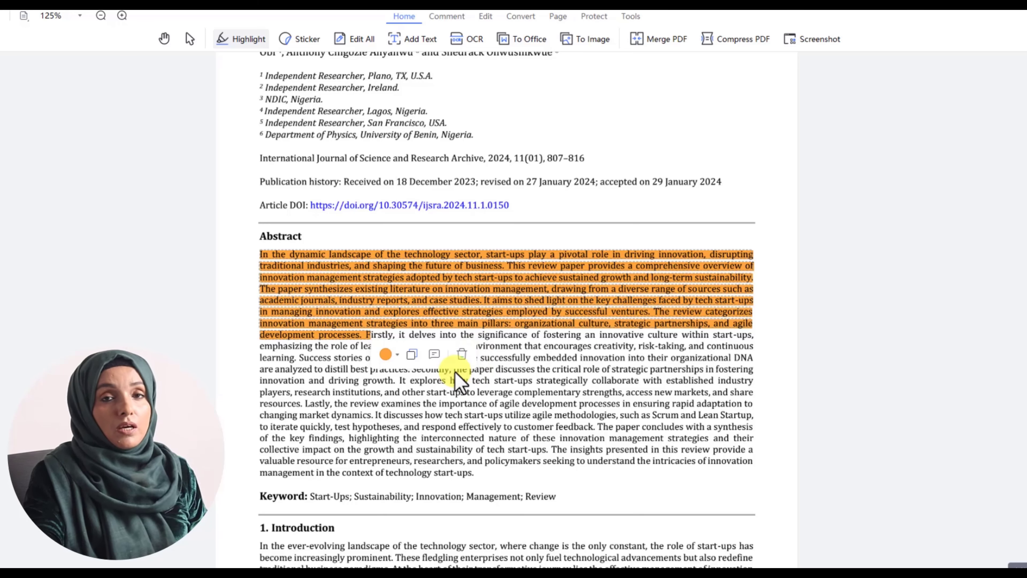
pyautogui.click(387, 355)
pyautogui.click(460, 376)
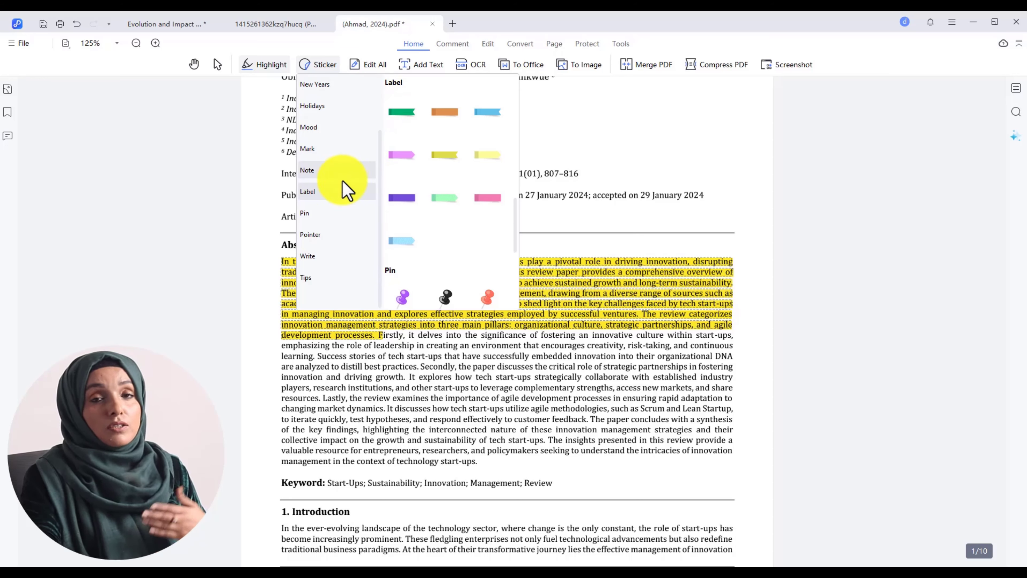
# Browse the sticker library, including the School, Number, New Years, Mood, Note and Label categories.
pyautogui.scroll(2, 340, 166)
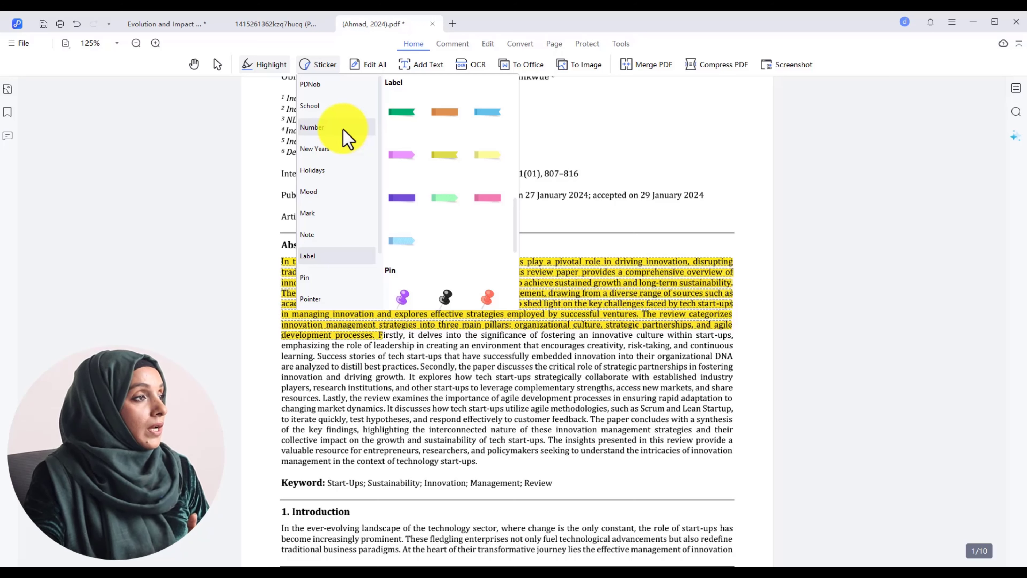
pyautogui.click(322, 107)
pyautogui.scroll(-10, 475, 166)
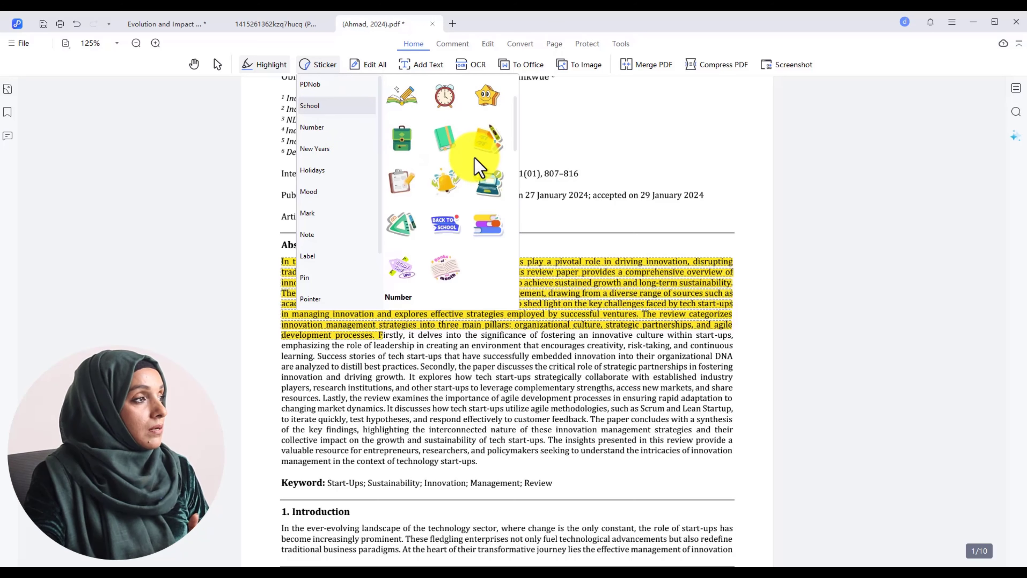
pyautogui.click(354, 129)
pyautogui.scroll(-10, 424, 158)
pyautogui.click(332, 151)
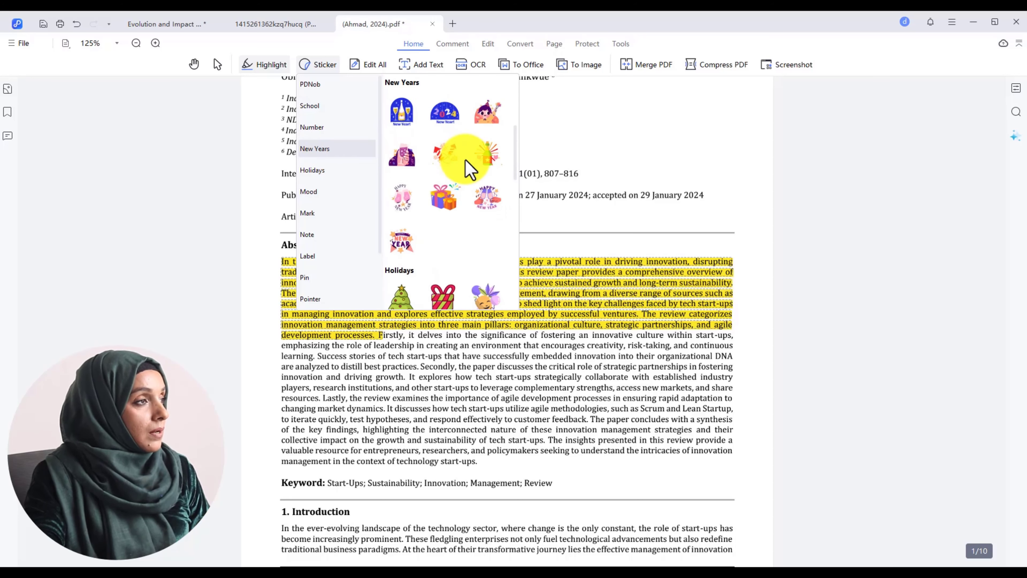
pyautogui.scroll(-8, 470, 170)
pyautogui.scroll(-8, 470, 170)
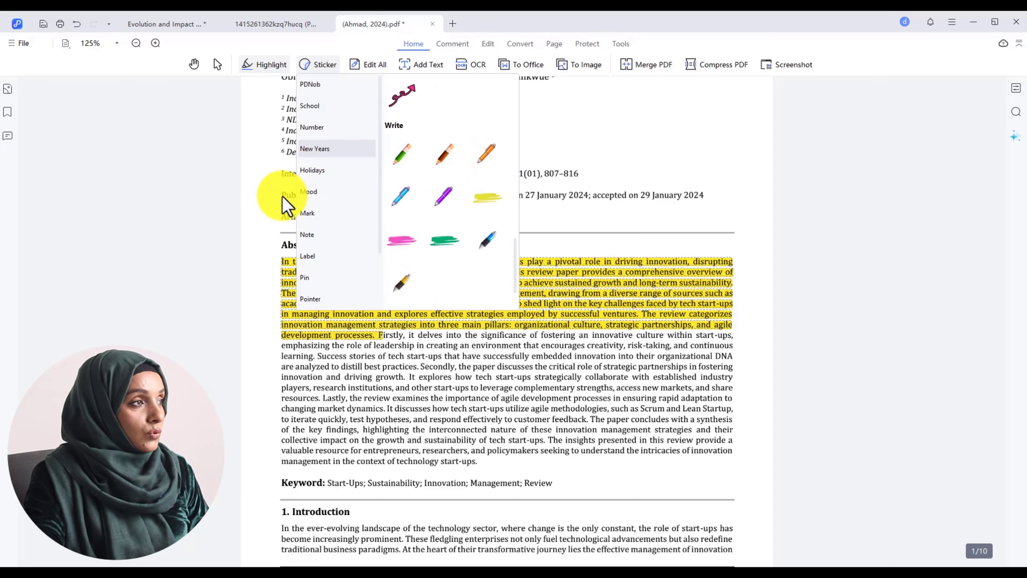
pyautogui.click(344, 192)
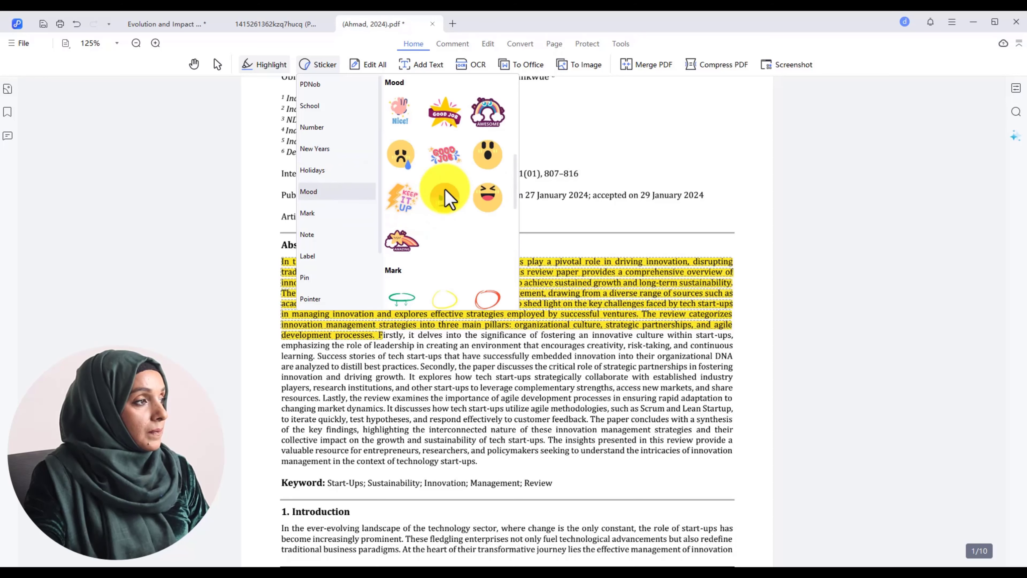
pyautogui.scroll(5, 447, 195)
pyautogui.click(346, 237)
pyautogui.scroll(-6, 429, 230)
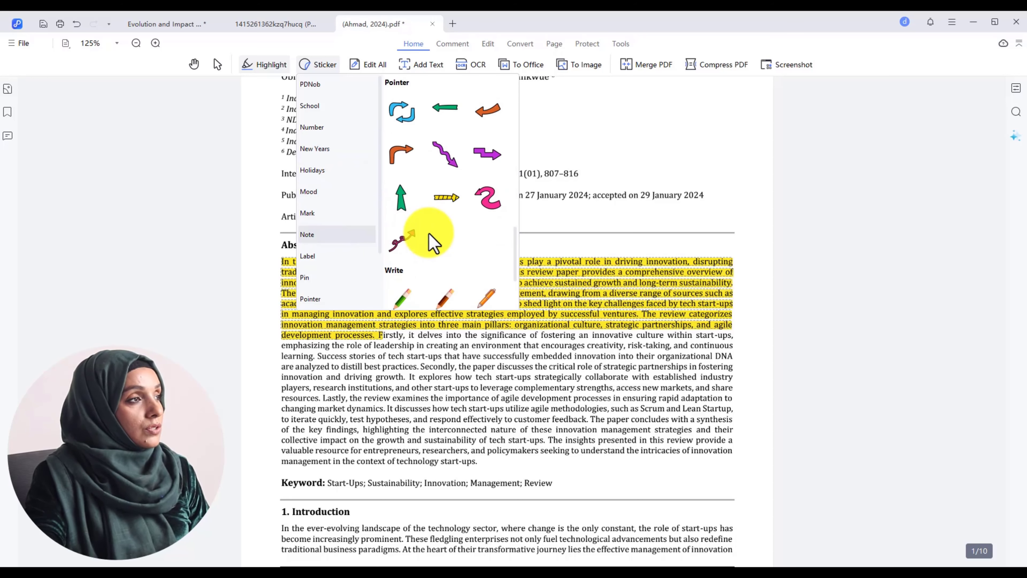
pyautogui.click(343, 259)
# Place a red pin sticker beside the Abstract heading and make it smaller.
pyautogui.click(339, 279)
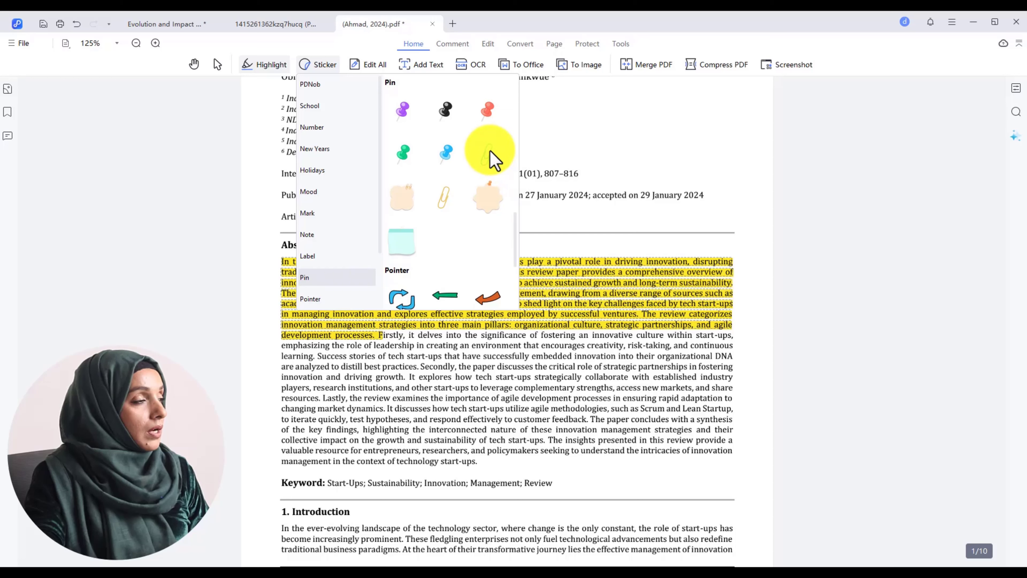
pyautogui.click(487, 115)
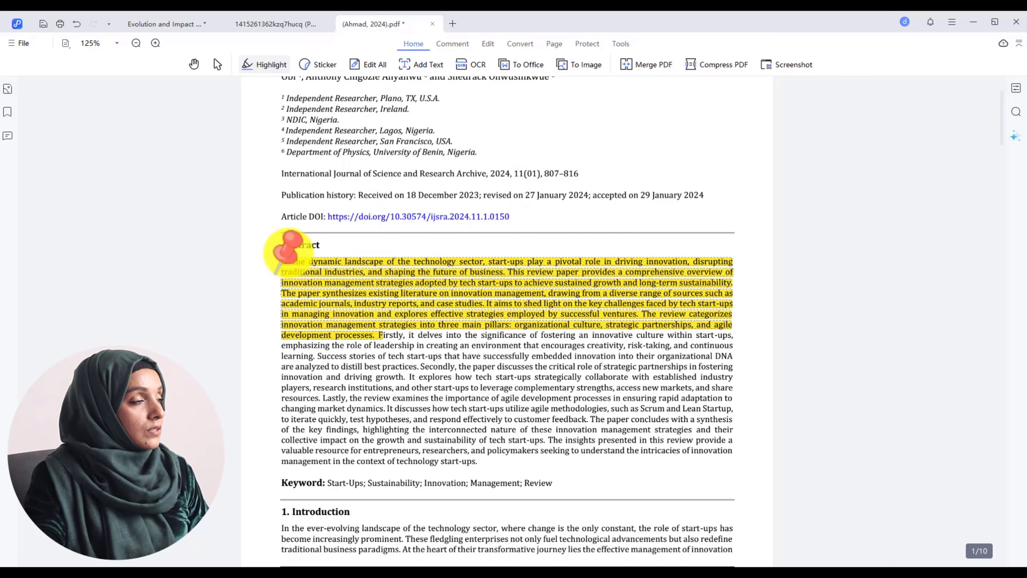
pyautogui.click(283, 252)
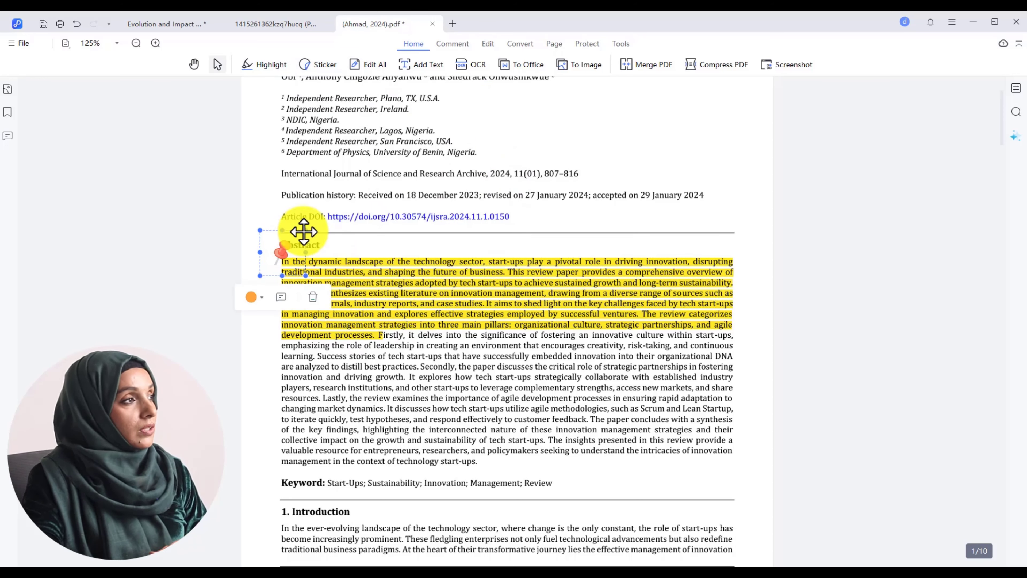
pyautogui.moveTo(293, 238); pyautogui.dragTo(290, 243)
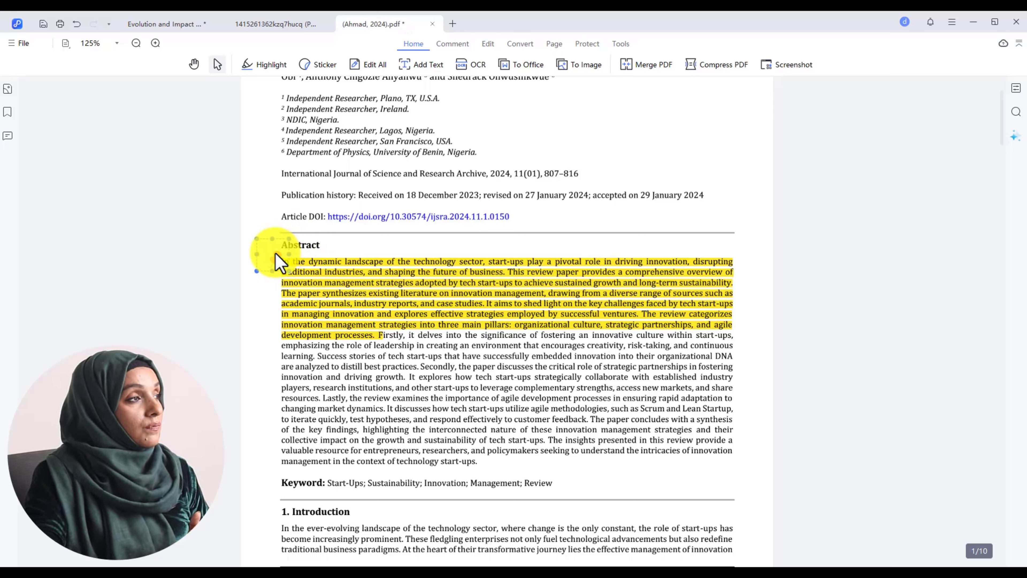
# Edit the abstract's text, replacing "presented" with "shows" in its last sentence.
pyautogui.moveTo(364, 75)
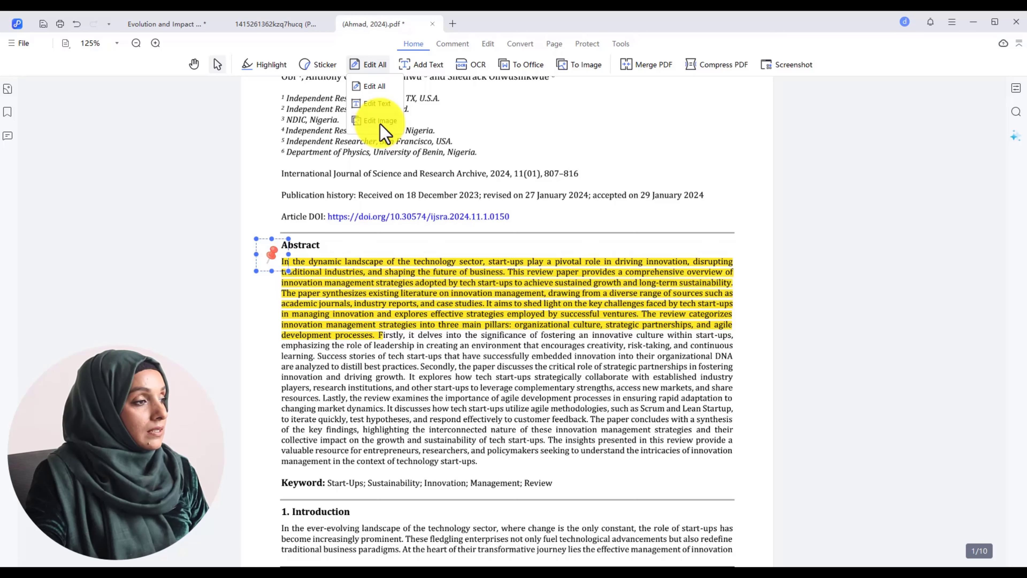
pyautogui.click(374, 103)
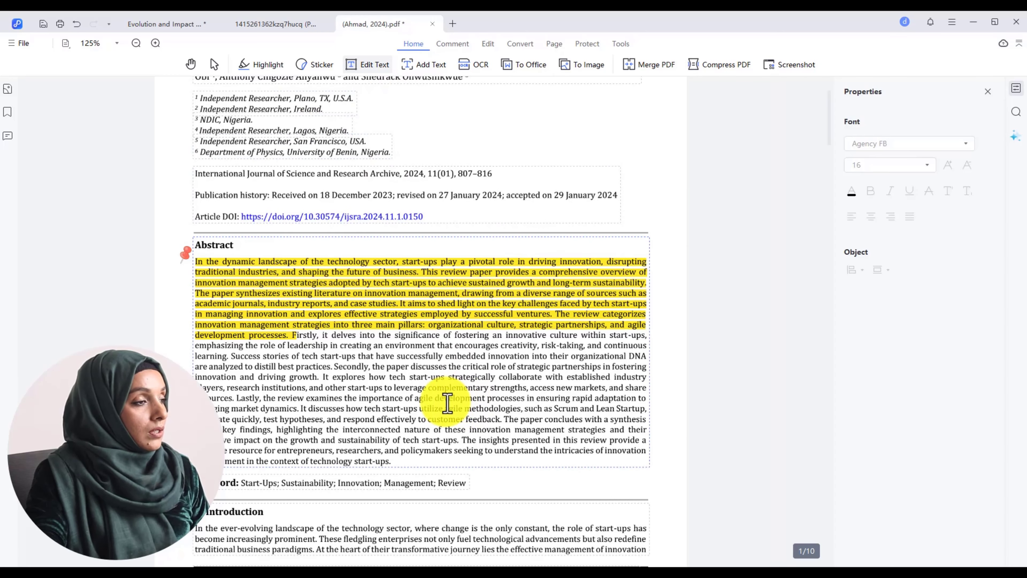
pyautogui.click(461, 440)
pyautogui.moveTo(461, 441); pyautogui.dragTo(538, 444)
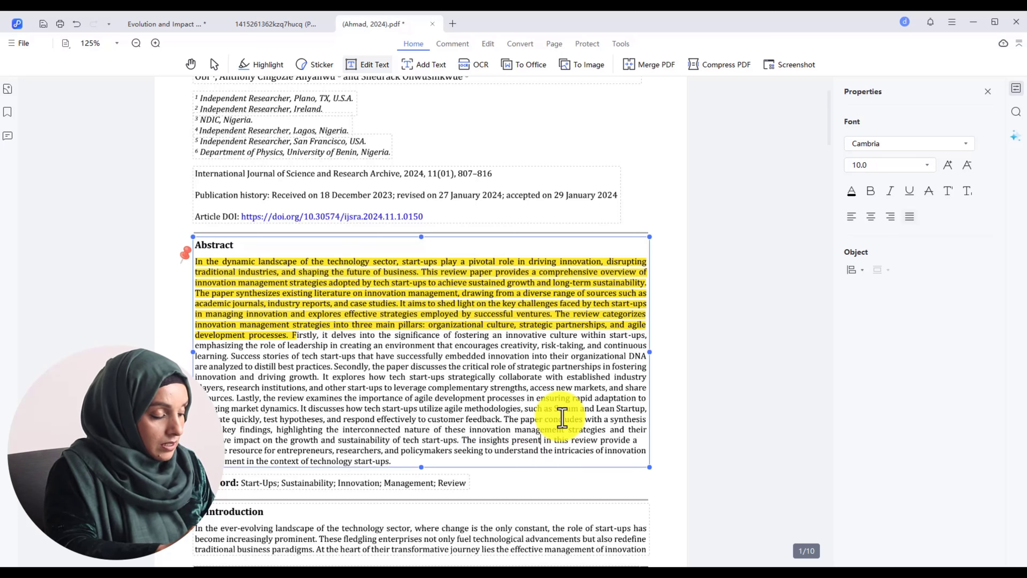
pyautogui.press('BackSpace')
pyautogui.press('BackSpace')
pyautogui.press('BackSpace')
pyautogui.press('BackSpace')
pyautogui.press('BackSpace')
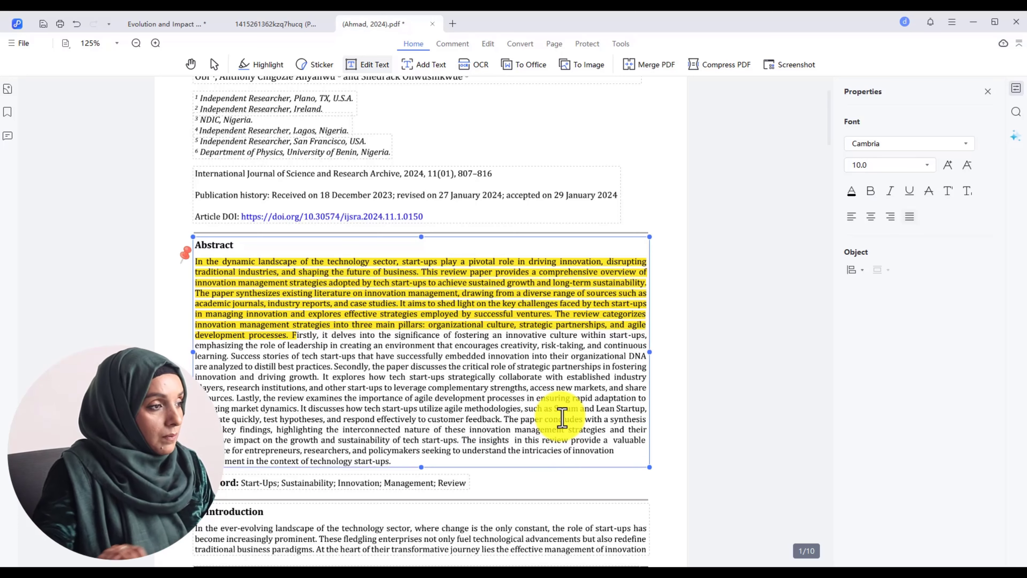
pyautogui.write('shows')
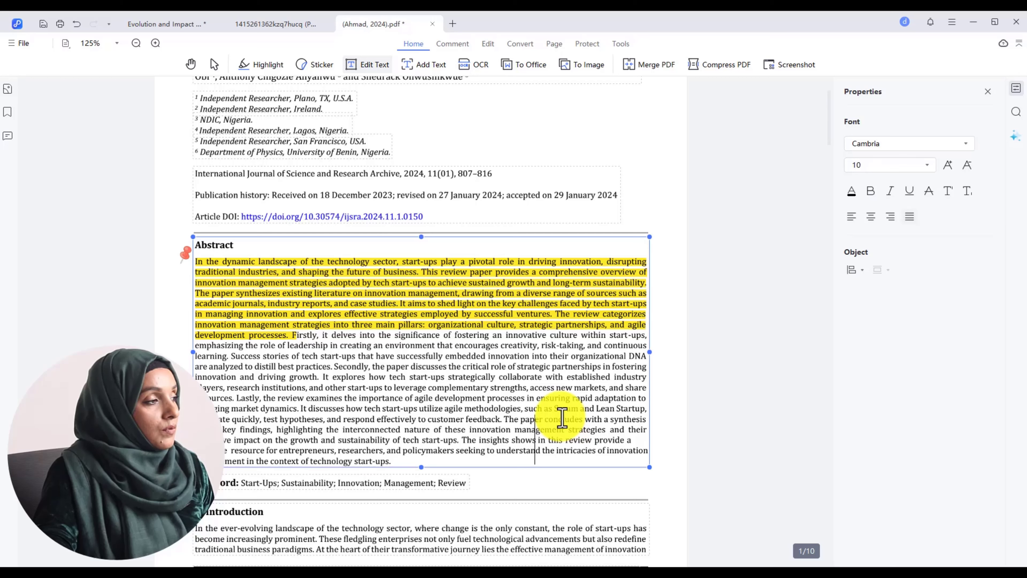
# Replace "collective impact on" before "the growth and sustainability" in the abstract with "Infromationi".
pyautogui.moveTo(231, 417); pyautogui.dragTo(272, 453)
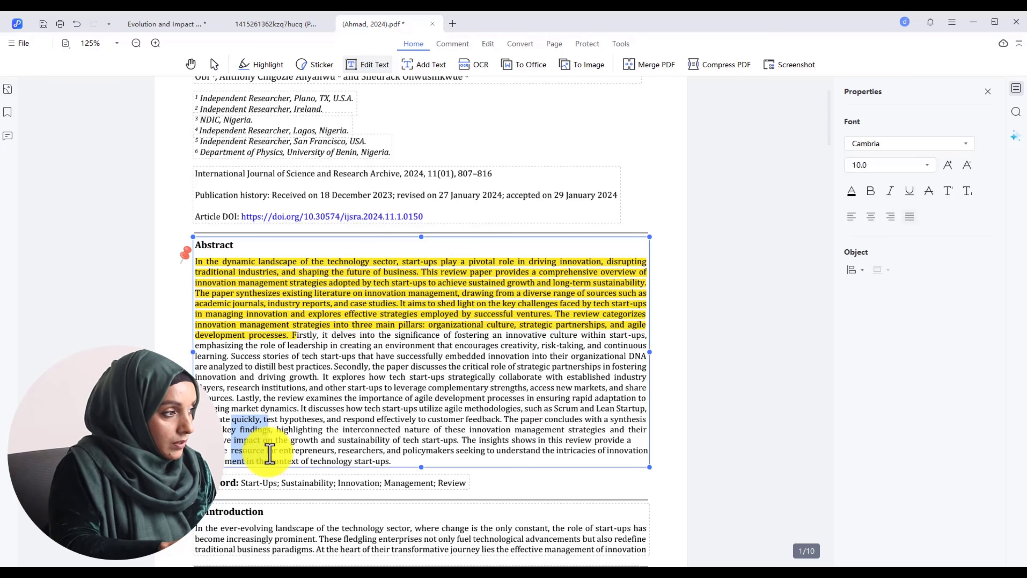
pyautogui.press('BackSpace')
pyautogui.write('contribution')
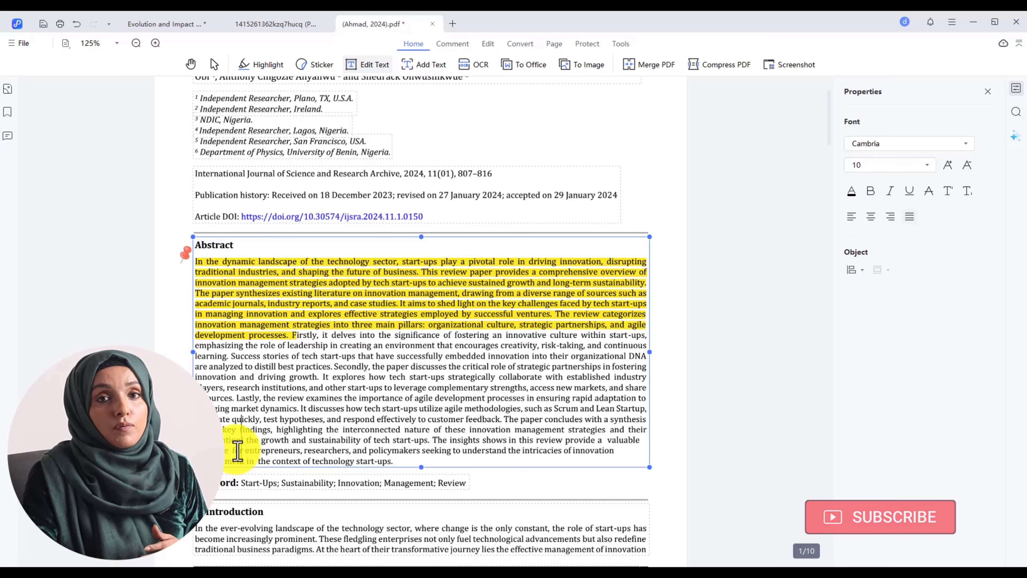
pyautogui.scroll(-5, 238, 452)
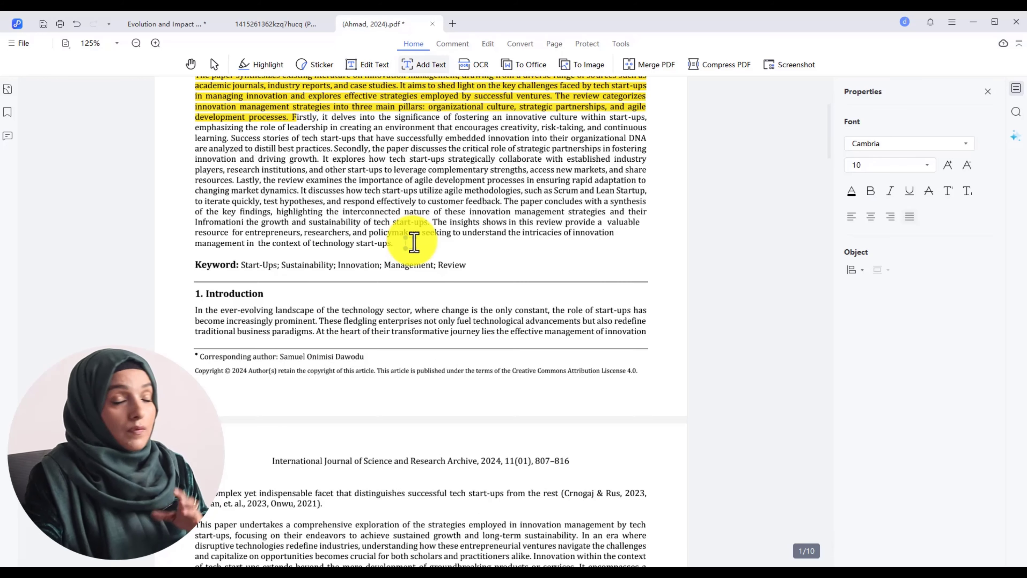
# Add a text note reading "review this paragraph" at the end of the abstract and shift it down beside the last line.
pyautogui.click(409, 243)
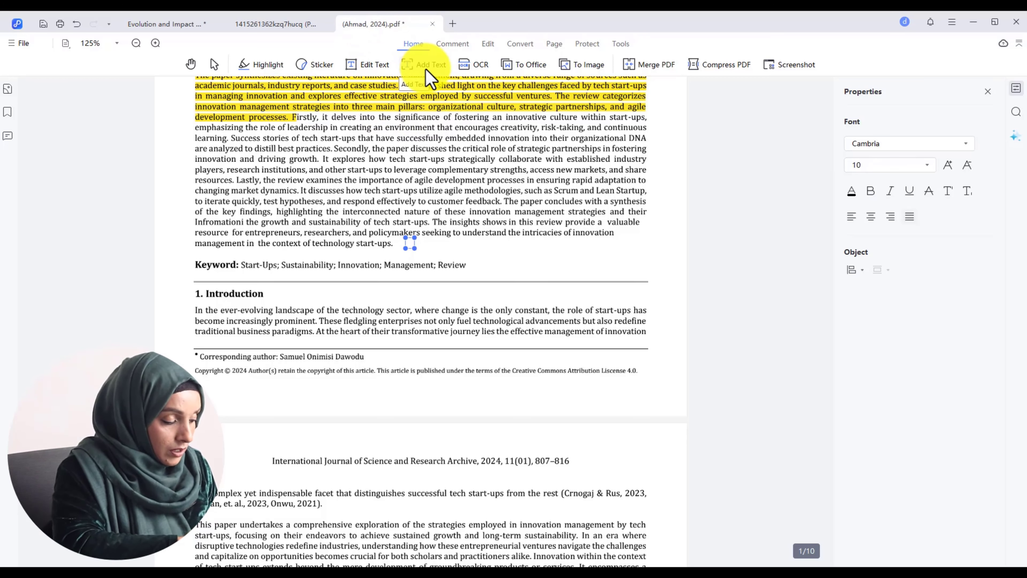
pyautogui.write('I review this para')
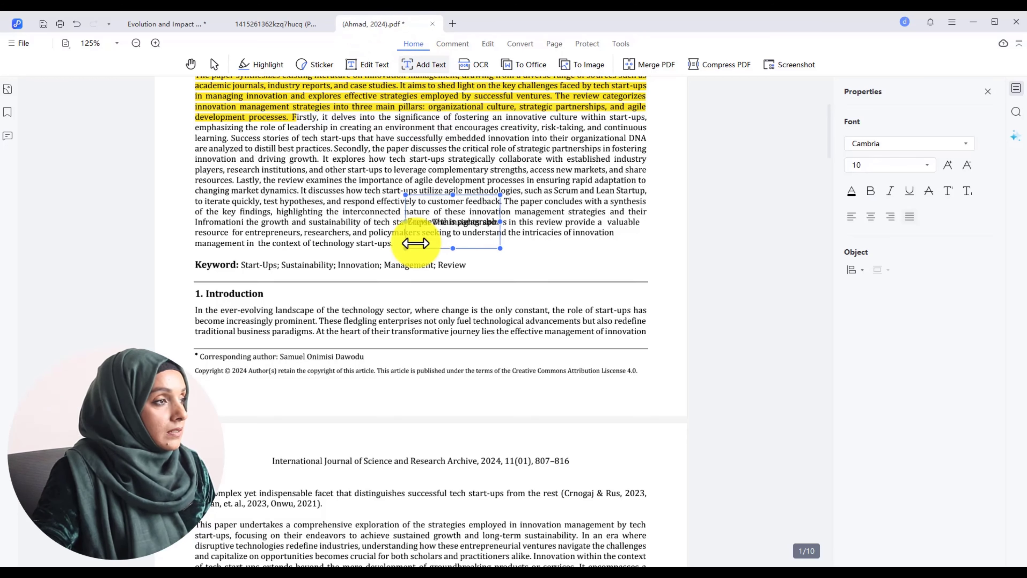
pyautogui.moveTo(466, 249); pyautogui.dragTo(465, 271)
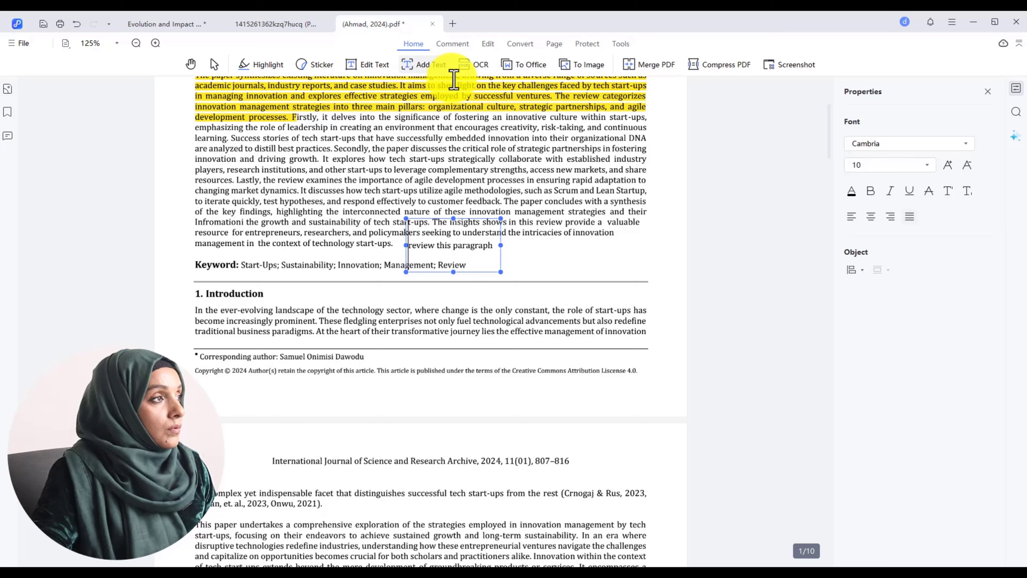
# Select the "review this paragraph" note's text and recolour it, trying green and dark blue before settling on red.
pyautogui.moveTo(494, 250); pyautogui.dragTo(408, 245)
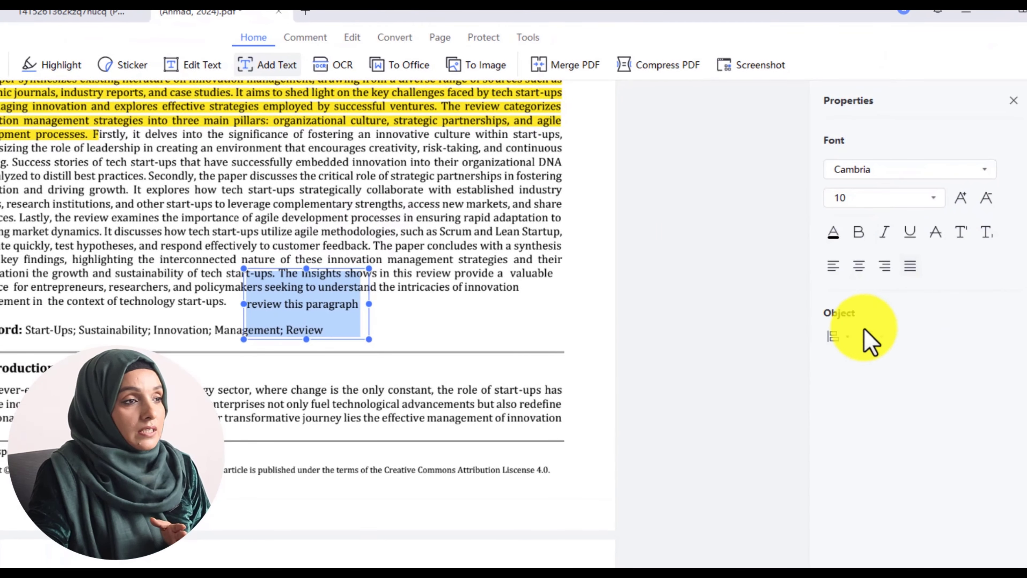
pyautogui.click(836, 235)
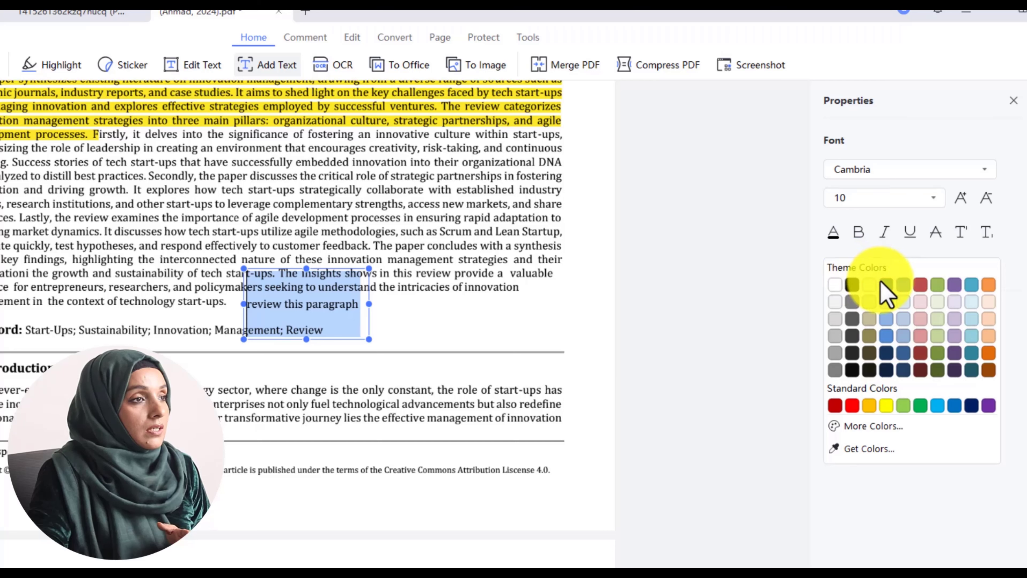
pyautogui.click(938, 288)
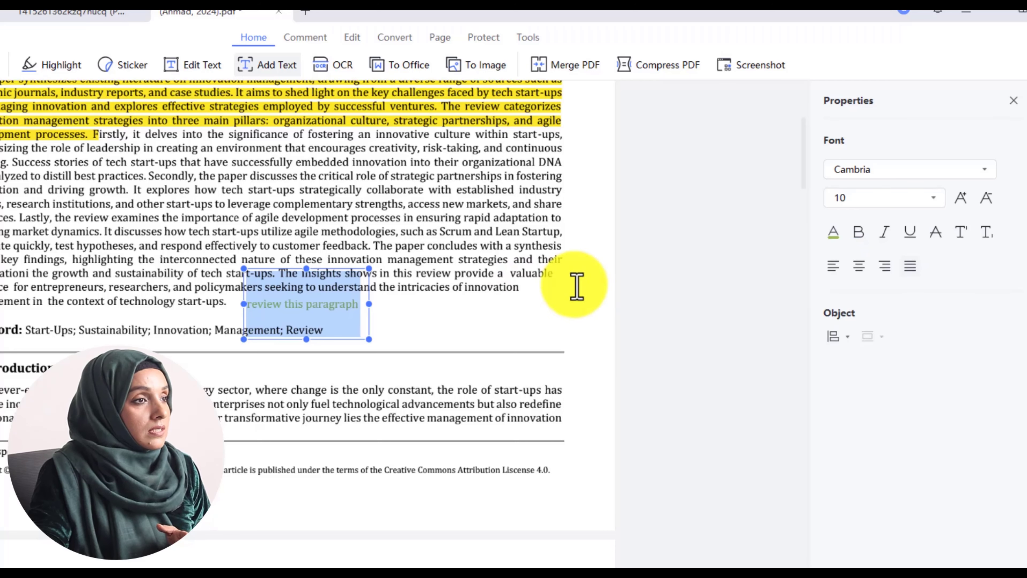
pyautogui.click(835, 235)
pyautogui.click(878, 324)
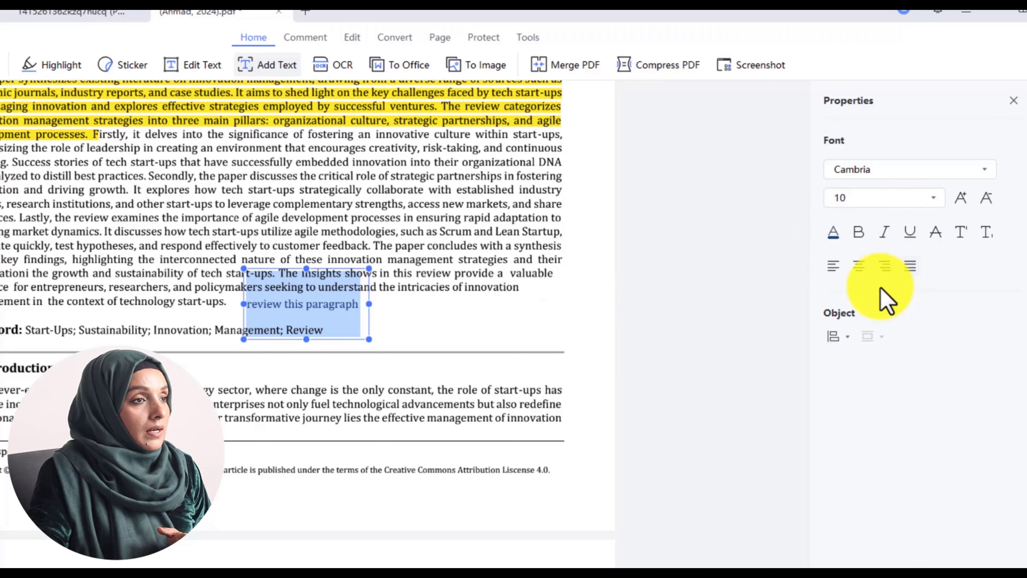
pyautogui.click(841, 229)
pyautogui.click(857, 402)
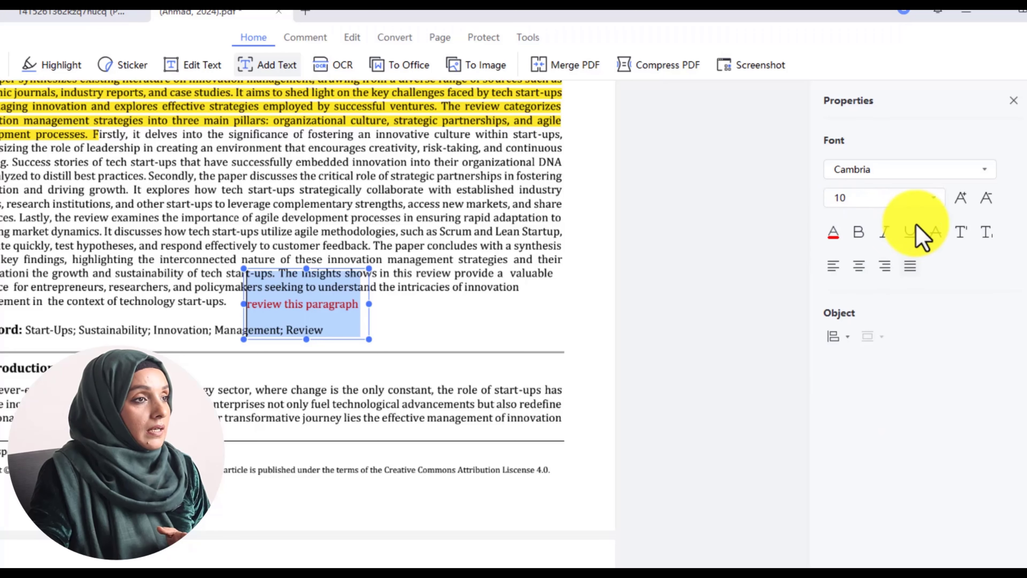
# Underline the red note text and set its font size to 12.
pyautogui.click(914, 234)
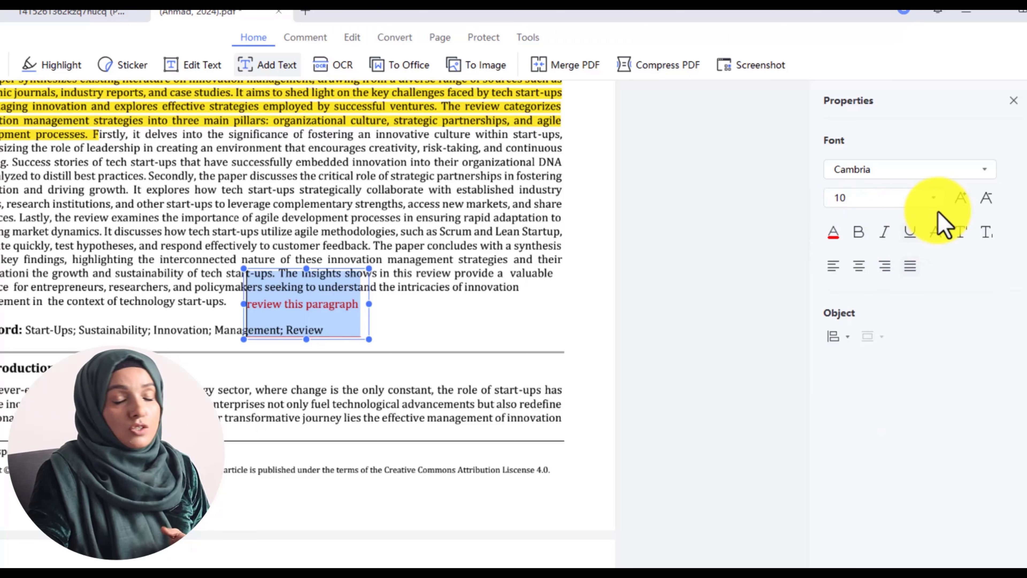
pyautogui.click(933, 199)
pyautogui.click(841, 342)
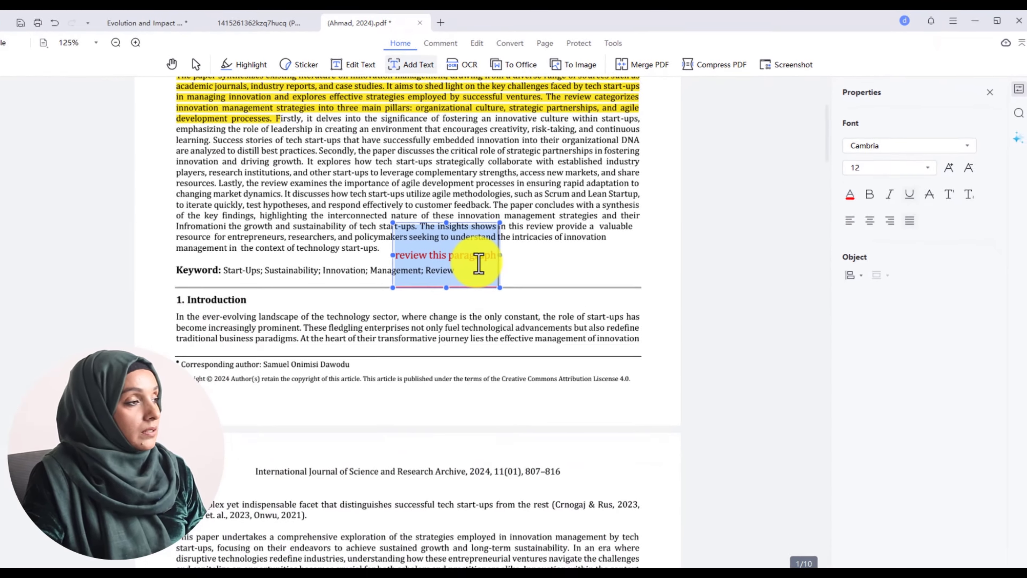
# Open the PDF merge tool without saving the document's changes, and close it again.
pyautogui.scroll(-2, 505, 171)
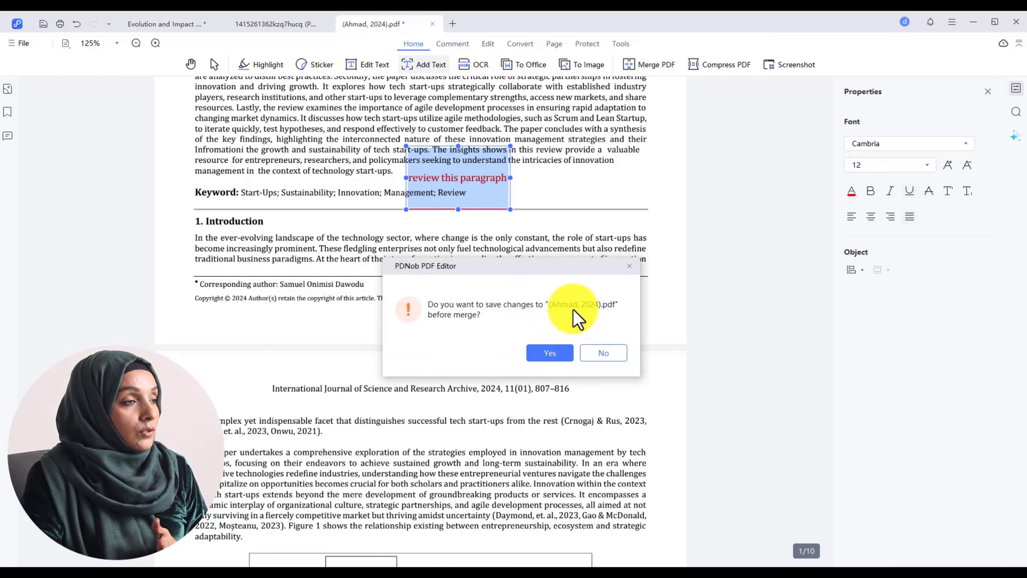
pyautogui.click(604, 353)
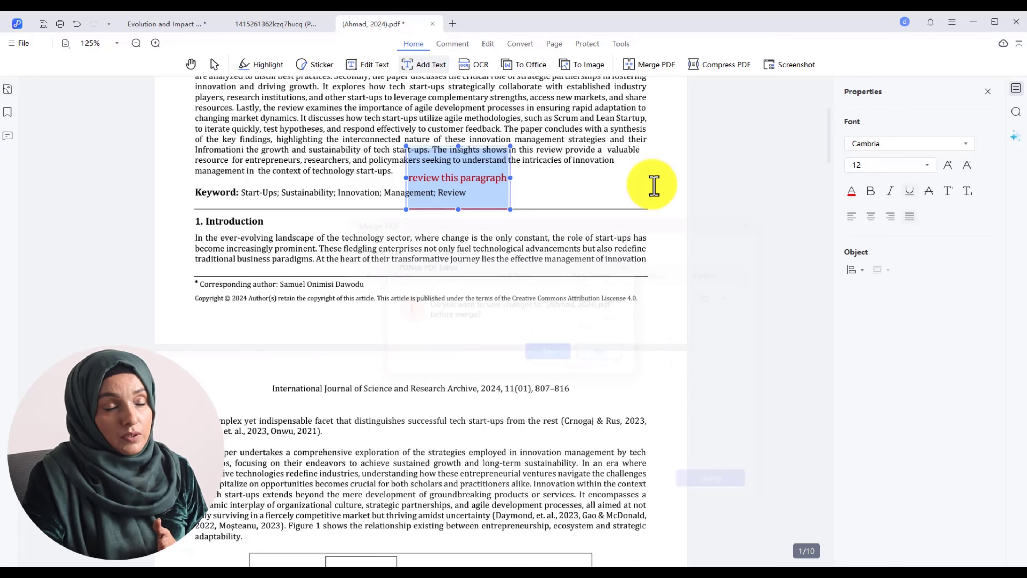
pyautogui.click(744, 178)
# Start a screen recording of a region about 913 x 292 around the opening paragraphs of page 2.
pyautogui.moveTo(784, 68)
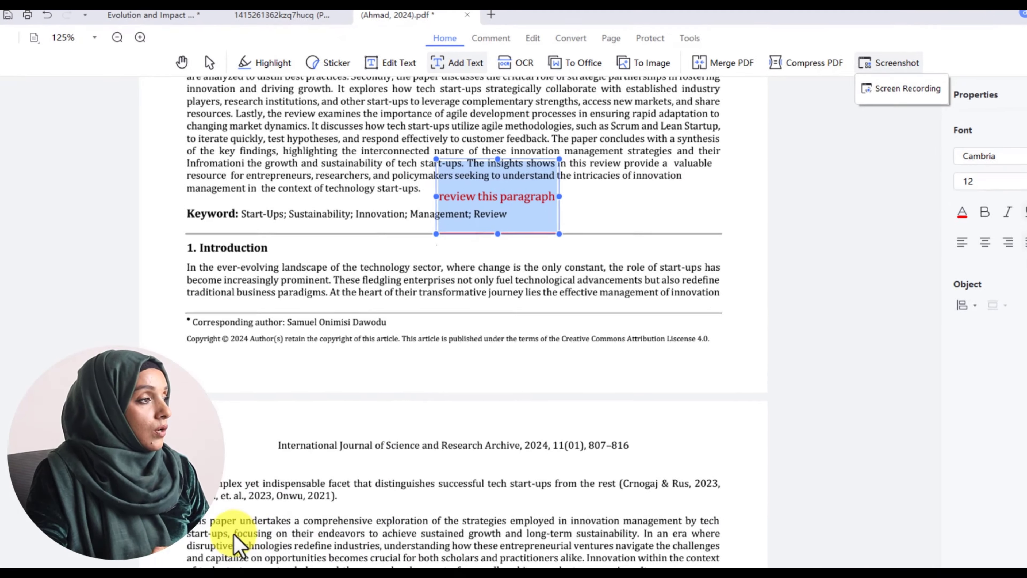
pyautogui.scroll(-3, 253, 498)
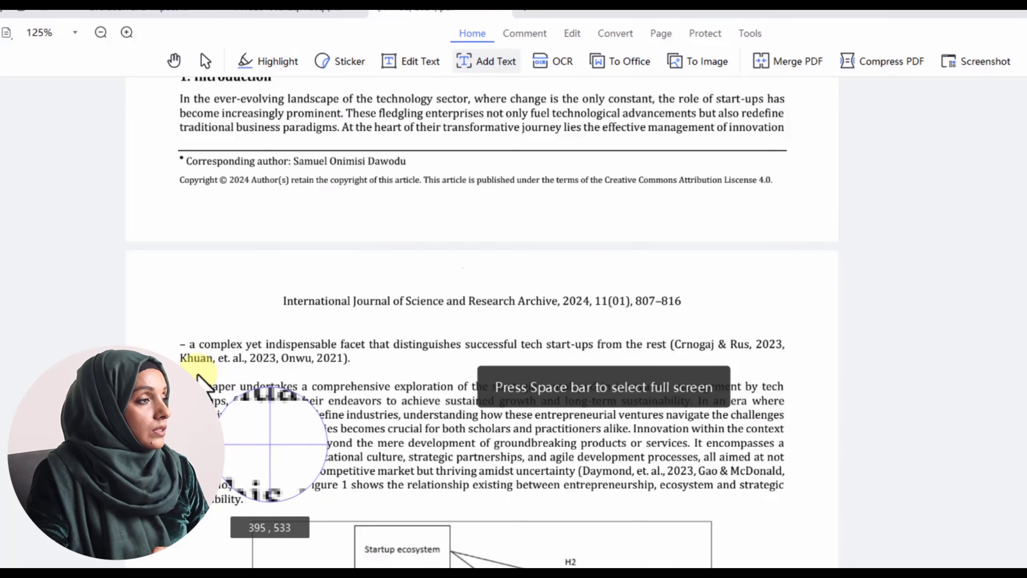
pyautogui.moveTo(164, 322); pyautogui.dragTo(823, 535)
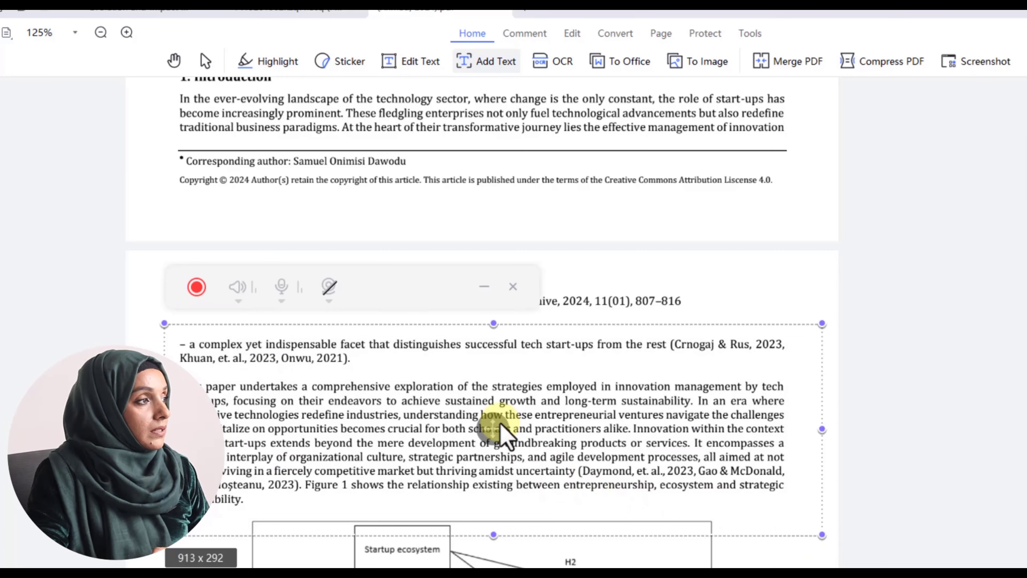
pyautogui.click(196, 287)
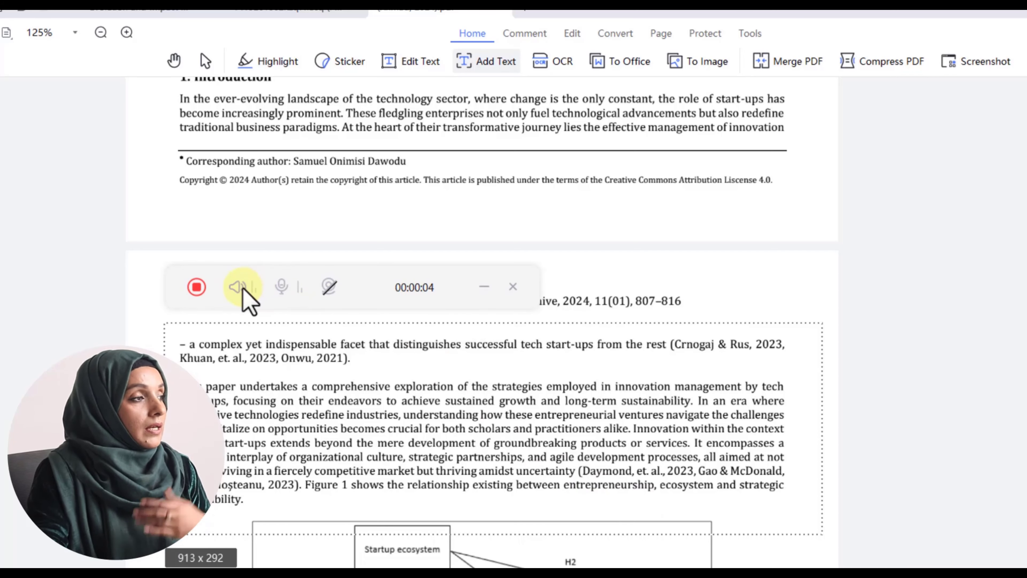
# Switch from adding text to selecting, and select the paragraph beginning "The first pillar under scrutiny" below Figure 1.
pyautogui.scroll(-9, 489, 417)
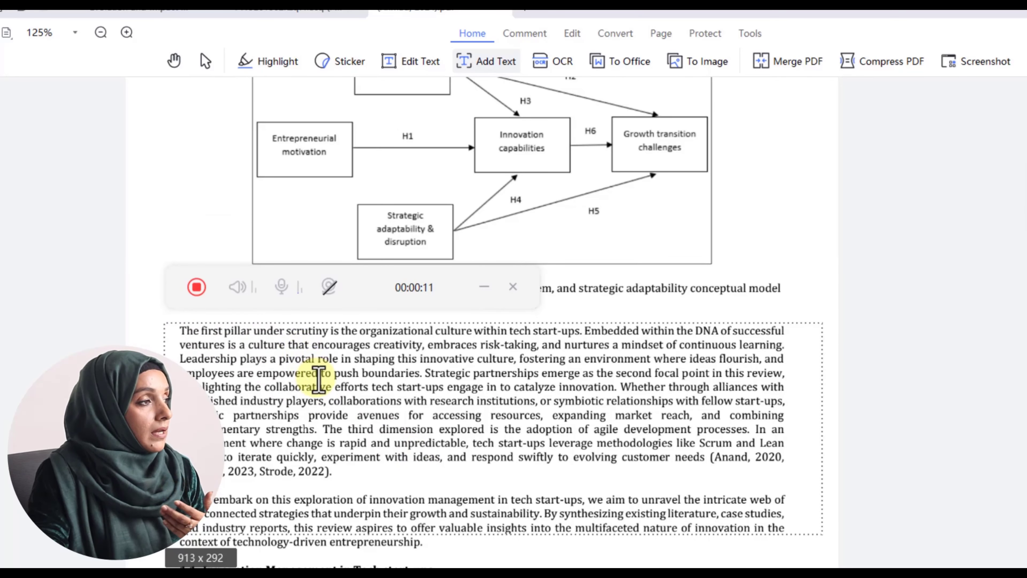
pyautogui.click(341, 363)
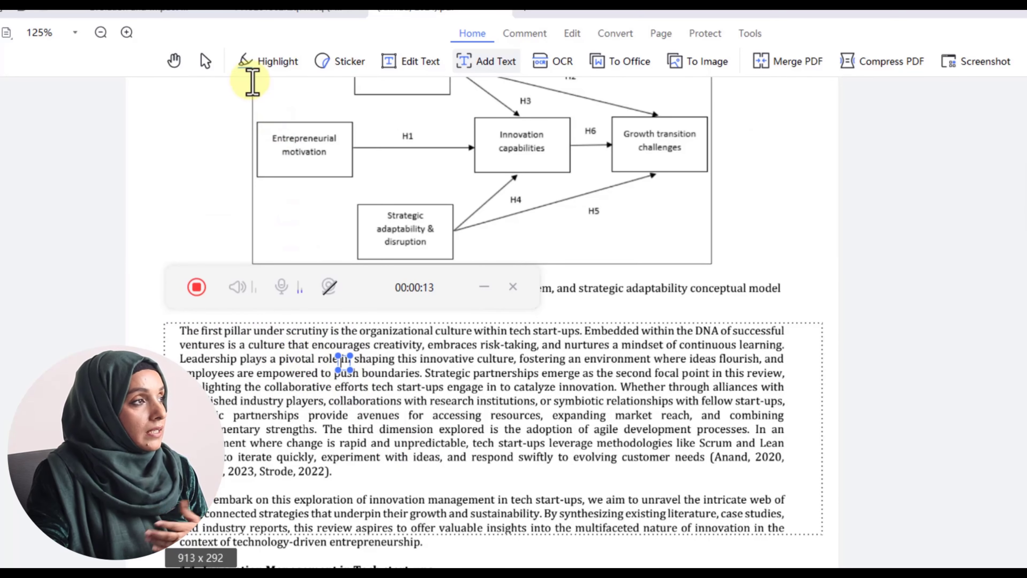
pyautogui.click(206, 61)
pyautogui.moveTo(465, 458); pyautogui.dragTo(297, 329)
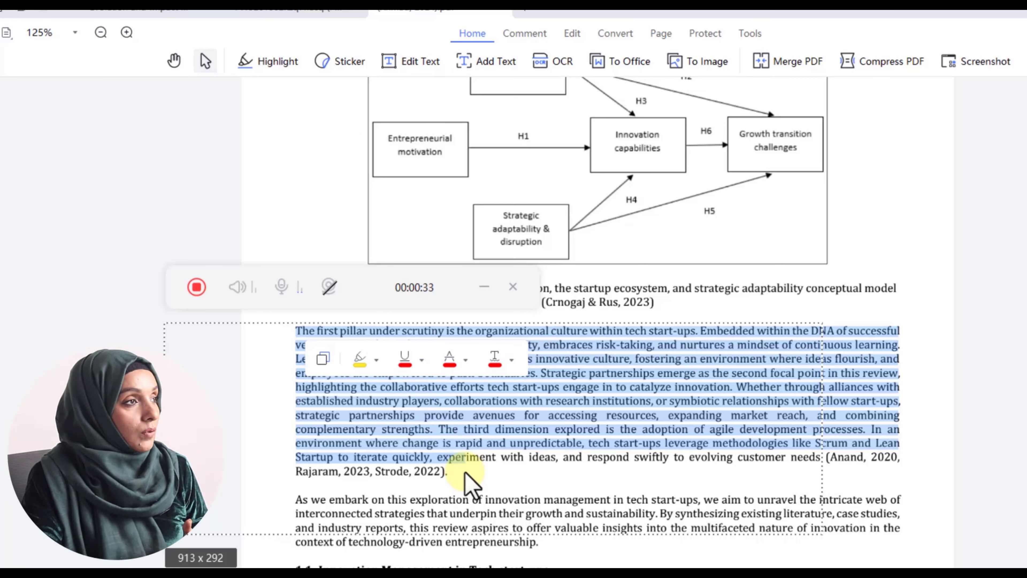
# Look through the editing, conversion and page management tools, and close the screen recorder.
pyautogui.click(572, 34)
pyautogui.click(615, 35)
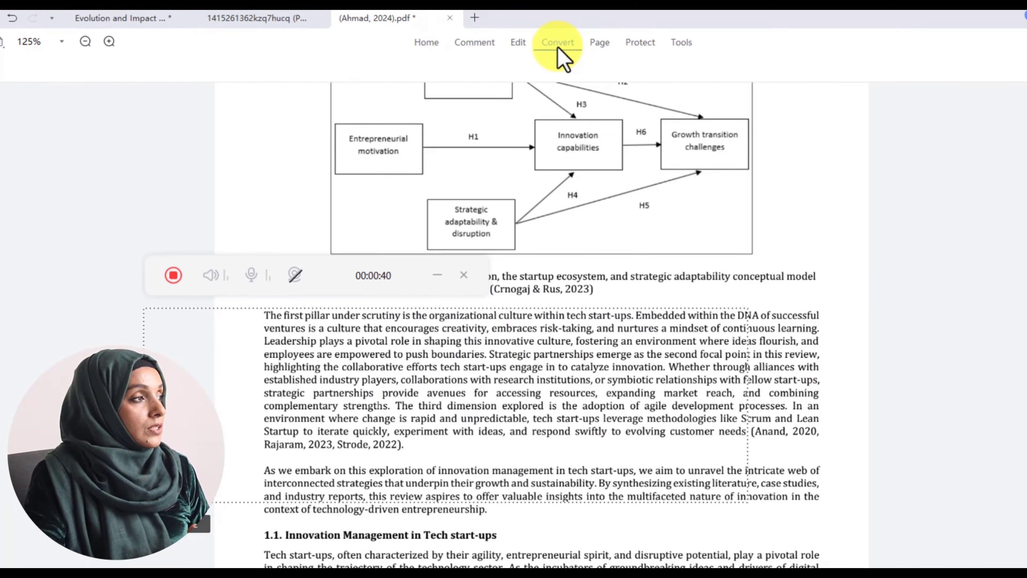
pyautogui.click(600, 42)
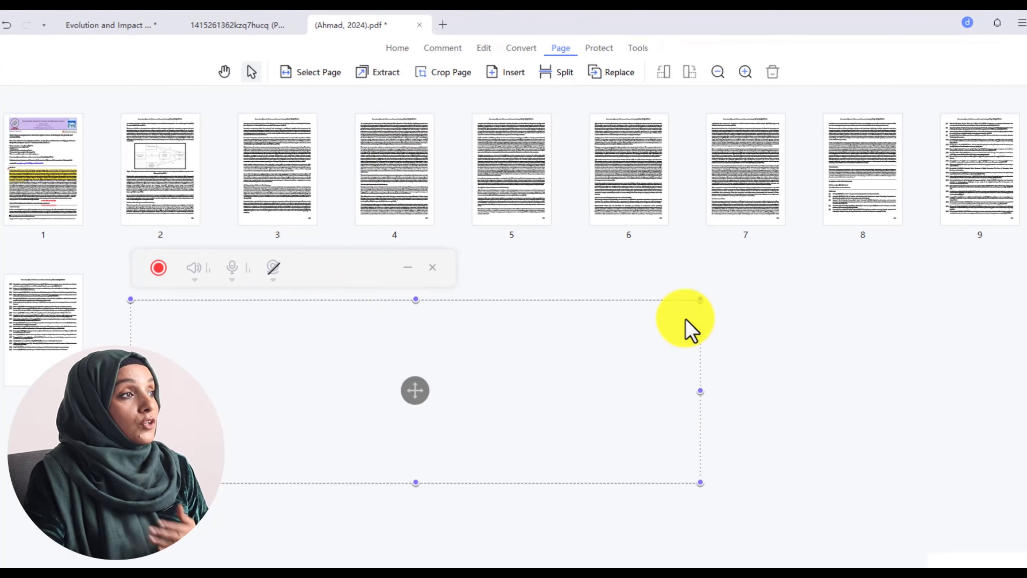
pyautogui.click(432, 267)
# Examine the document's encryption options for open and editing passwords, and close them without setting any.
pyautogui.click(600, 50)
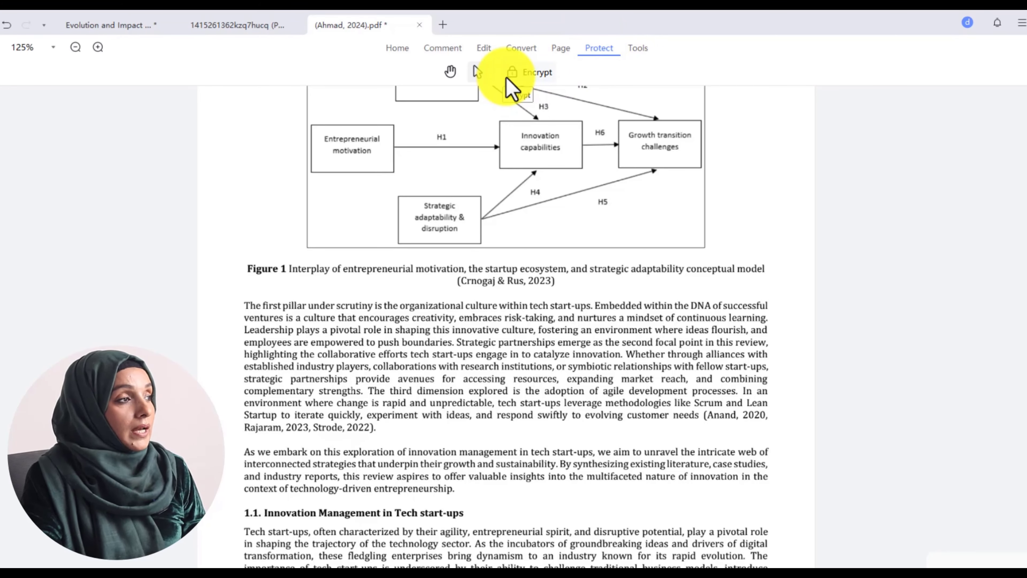
pyautogui.click(533, 73)
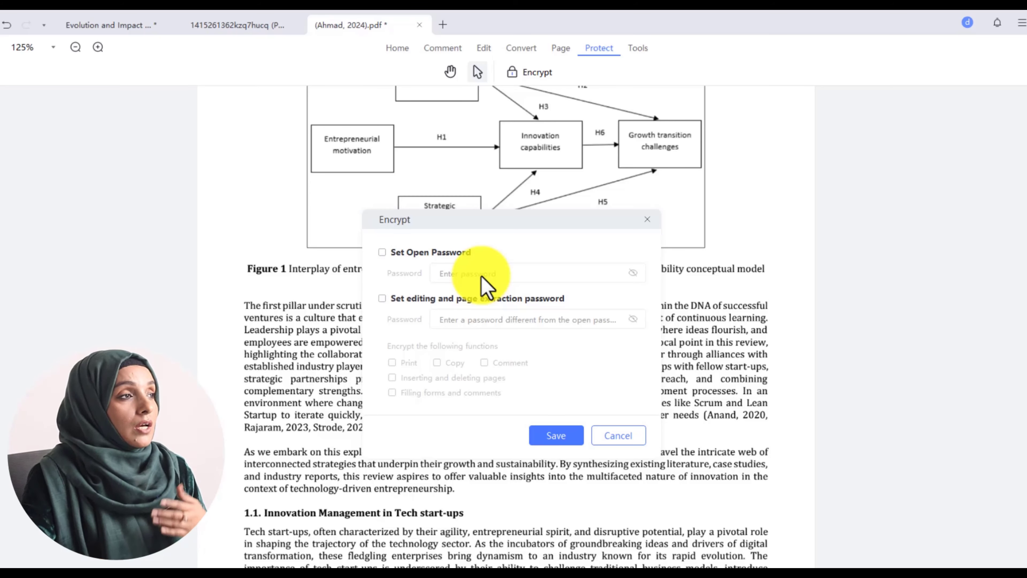
pyautogui.click(647, 219)
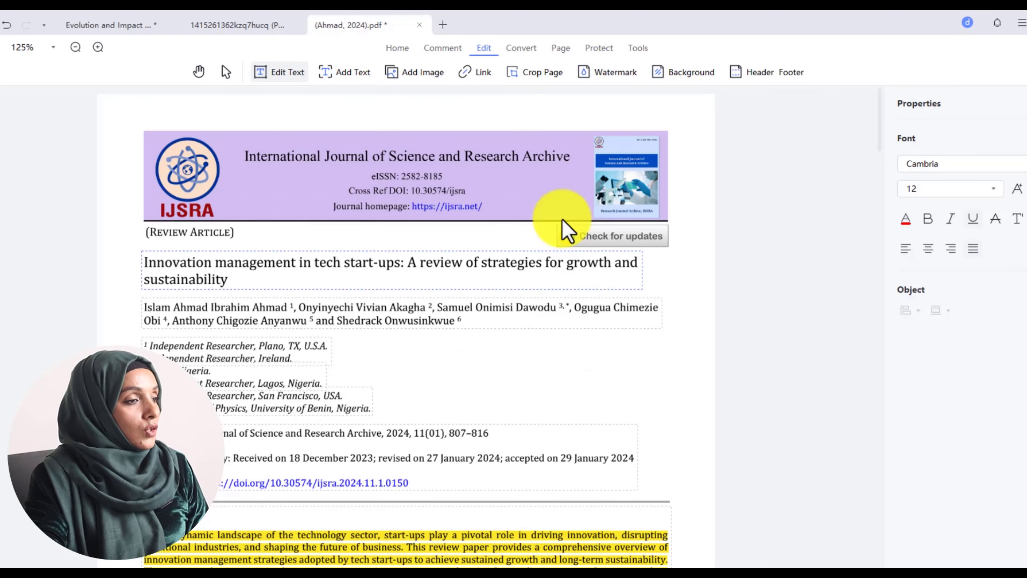
# Frame a crop area of about 19.89 x 10.56 cm around the first page's abstract, and leave it unapplied for the watermark options.
pyautogui.click(548, 75)
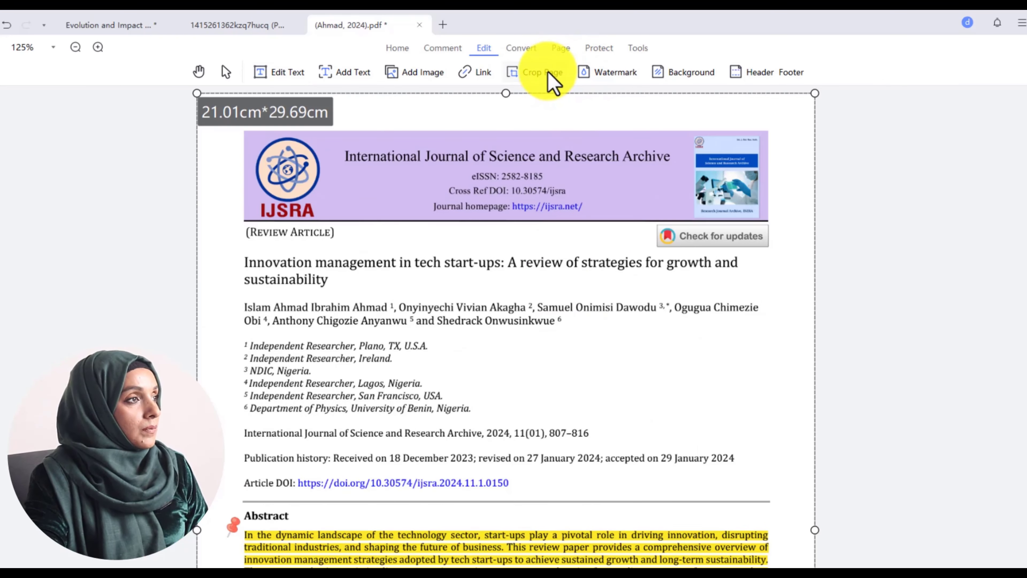
pyautogui.moveTo(815, 530); pyautogui.dragTo(781, 530)
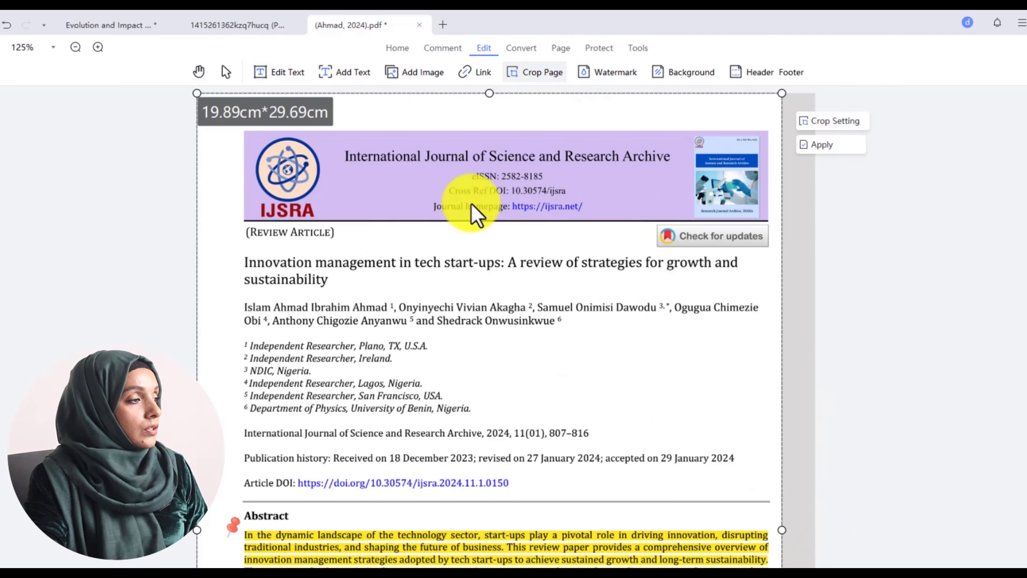
pyautogui.moveTo(506, 93); pyautogui.dragTo(510, 170)
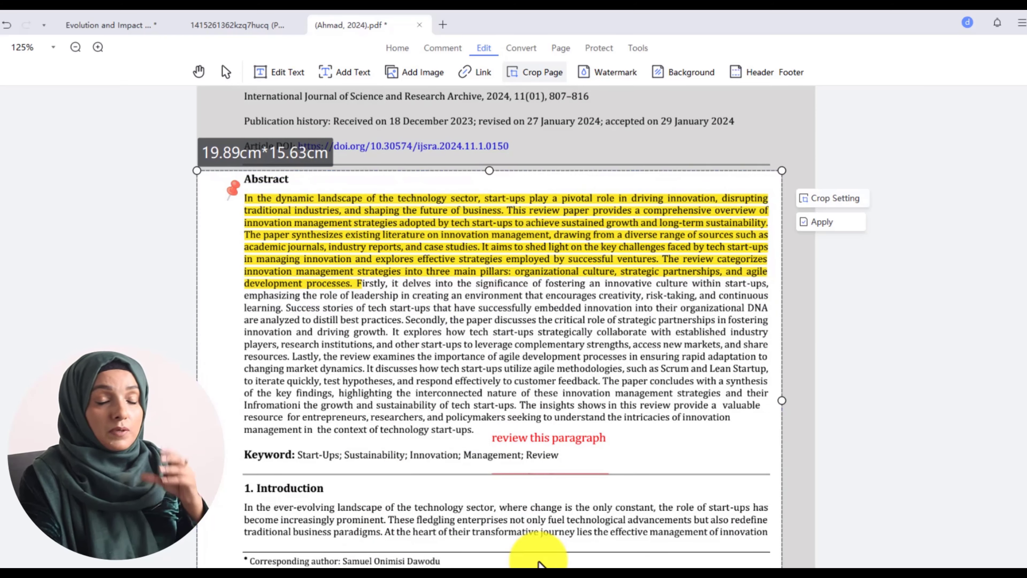
pyautogui.moveTo(526, 564); pyautogui.dragTo(505, 481)
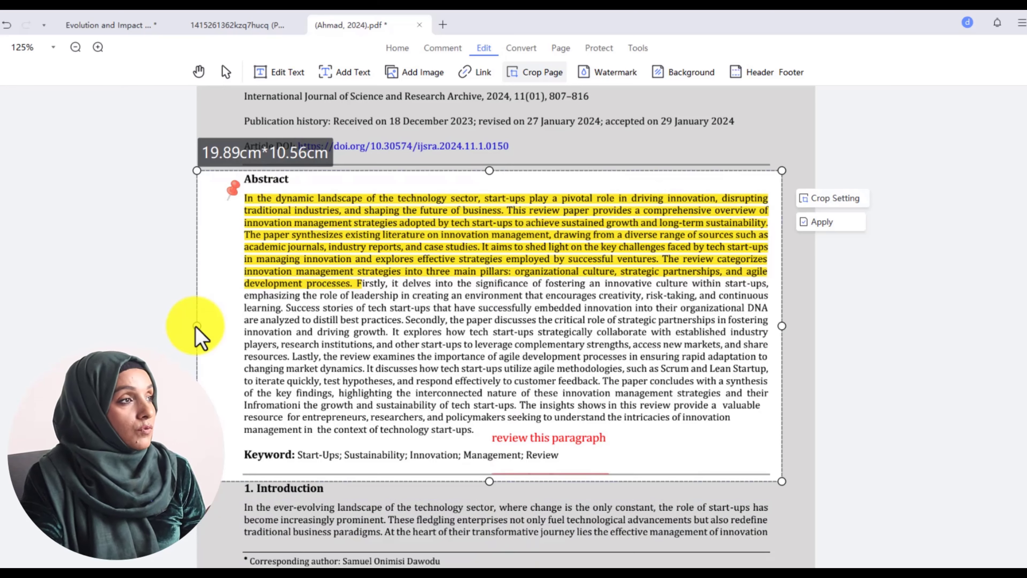
pyautogui.click(603, 75)
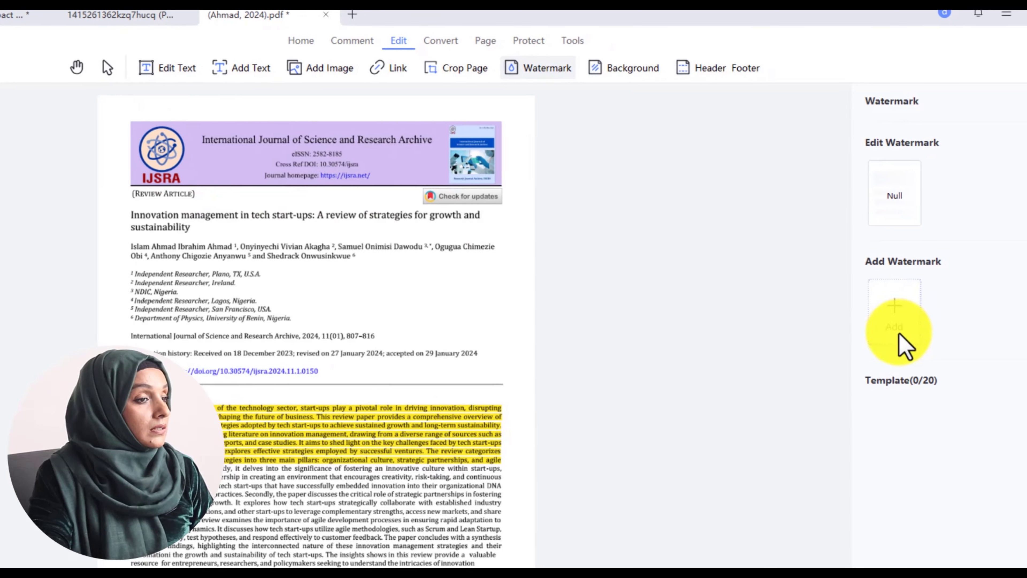
# Add a page header reading "Review" in the upper-left header position, using Arial 14.
pyautogui.click(716, 68)
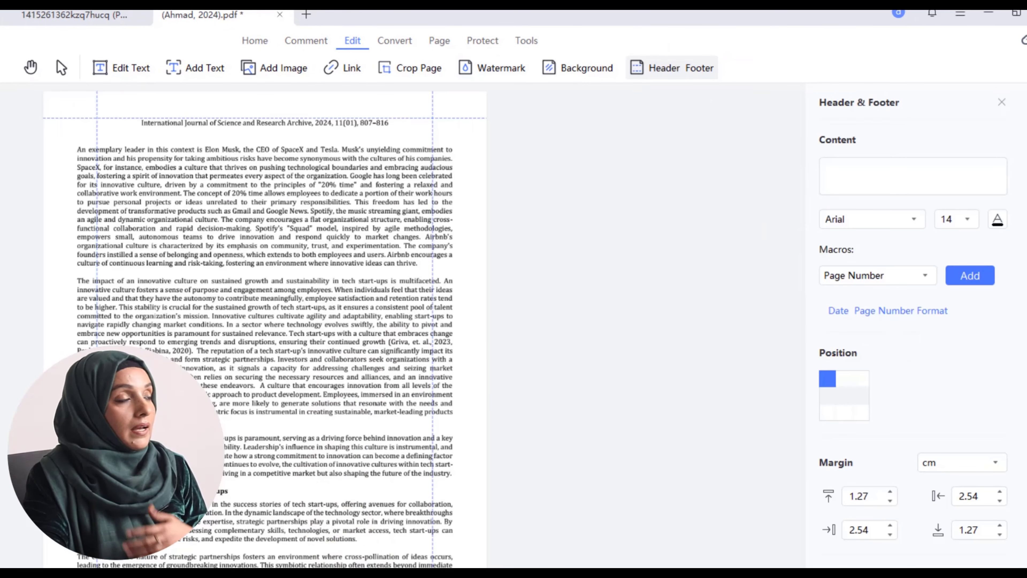
pyautogui.scroll(10, 240, 470)
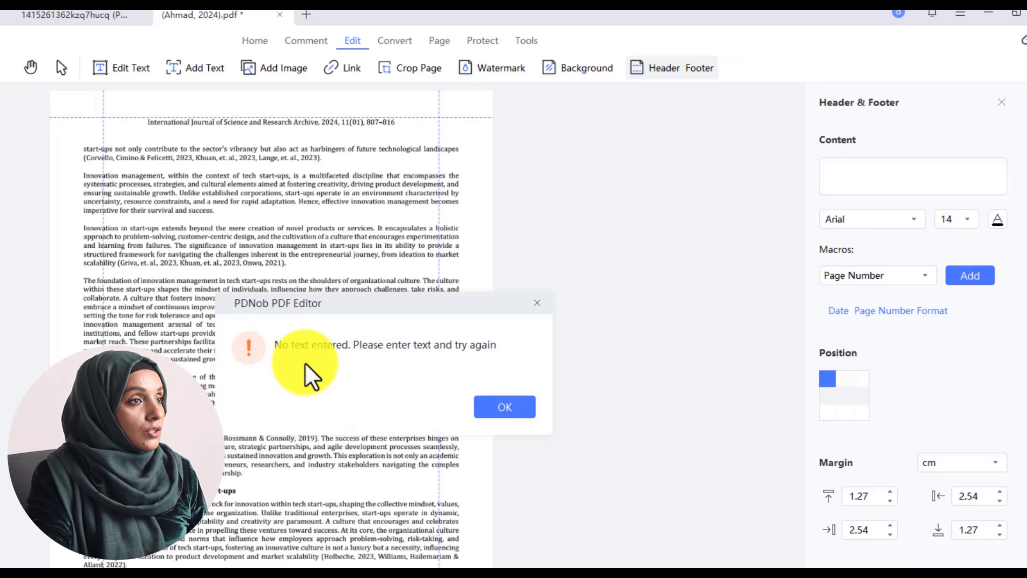
pyautogui.click(537, 304)
pyautogui.write('Review')
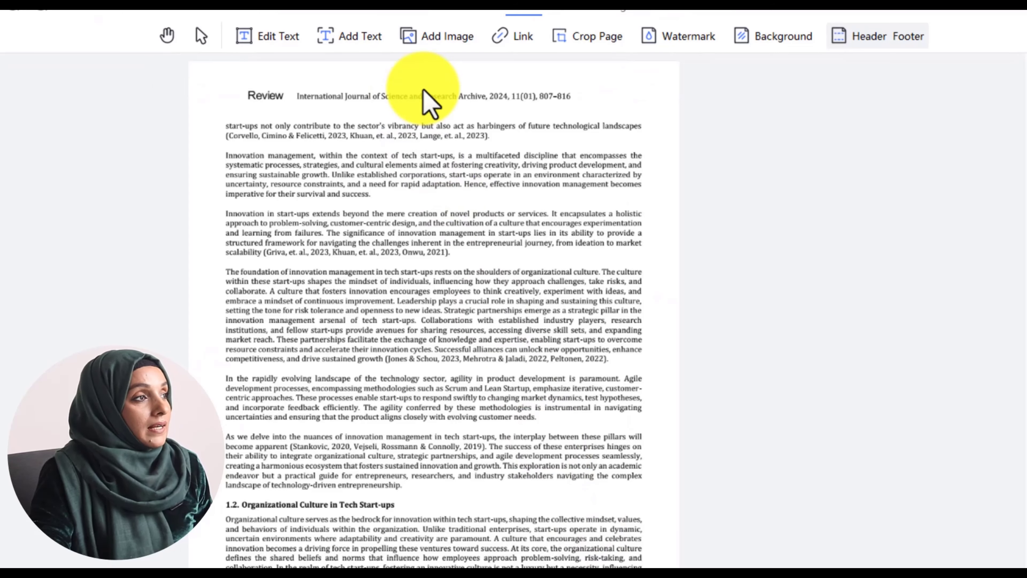
# Frame a link area over "creation of novel products or services" in the article text and choose opening a web page as its action.
pyautogui.click(512, 47)
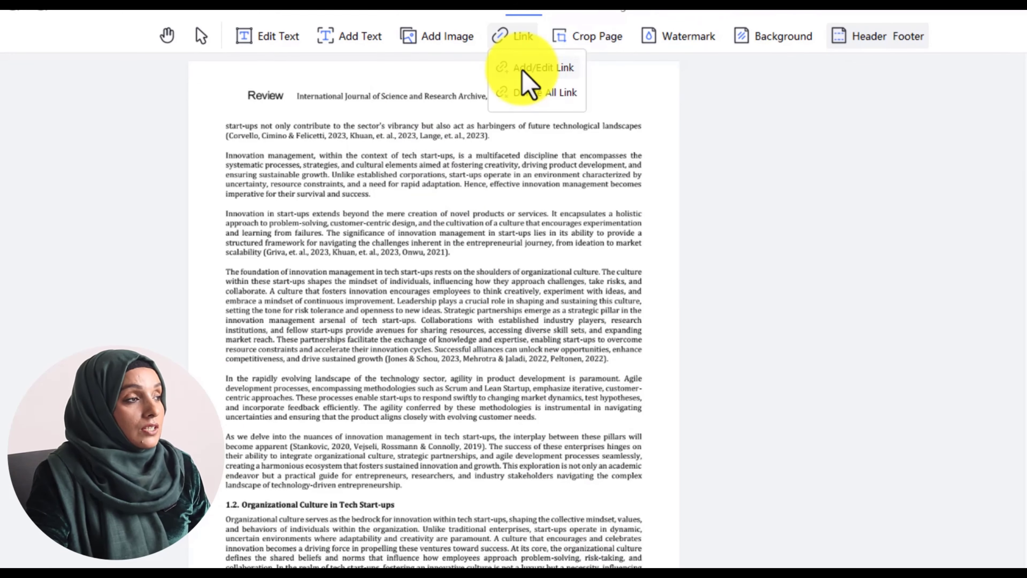
pyautogui.click(526, 68)
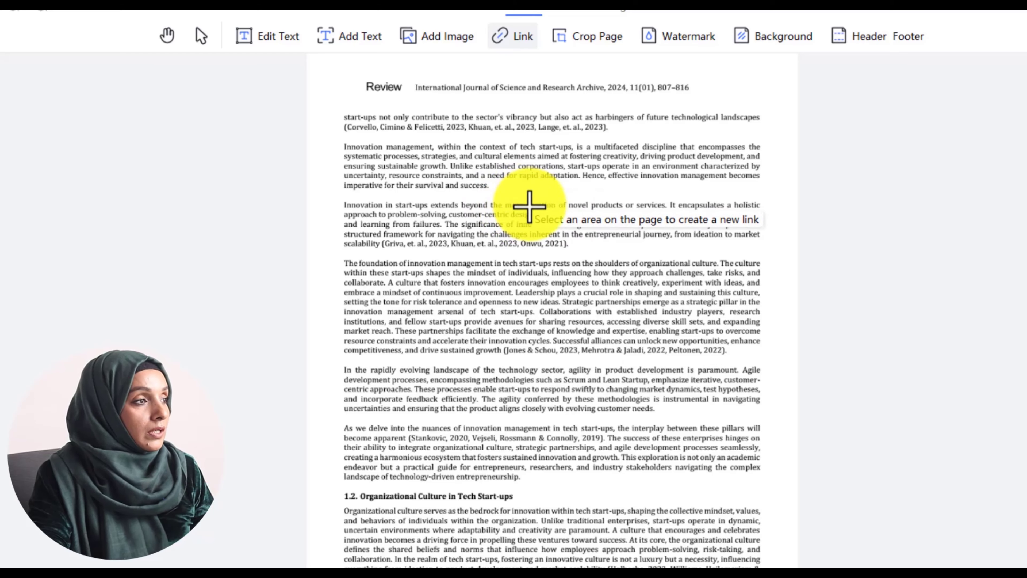
pyautogui.moveTo(527, 201); pyautogui.dragTo(672, 212)
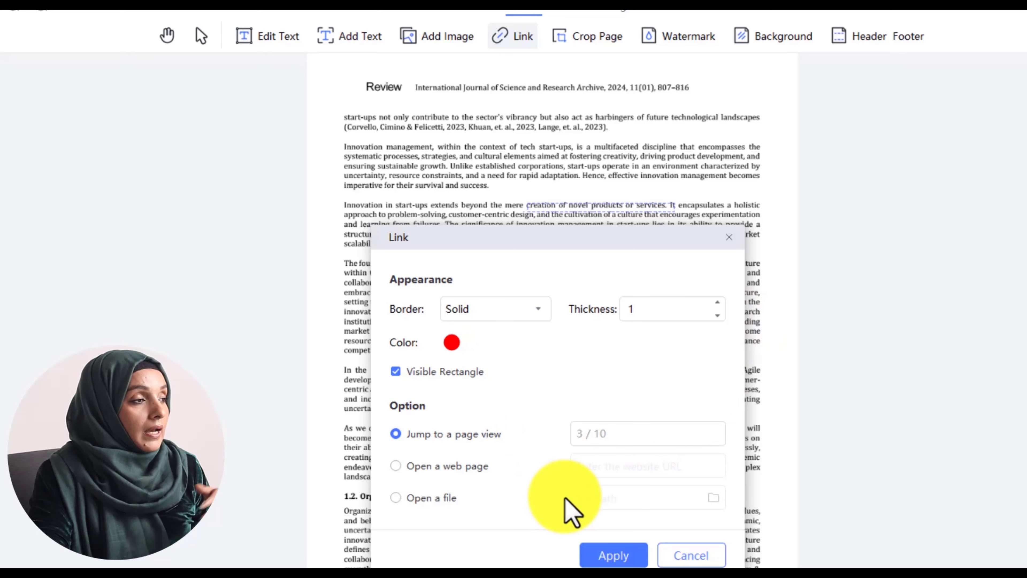
pyautogui.click(394, 466)
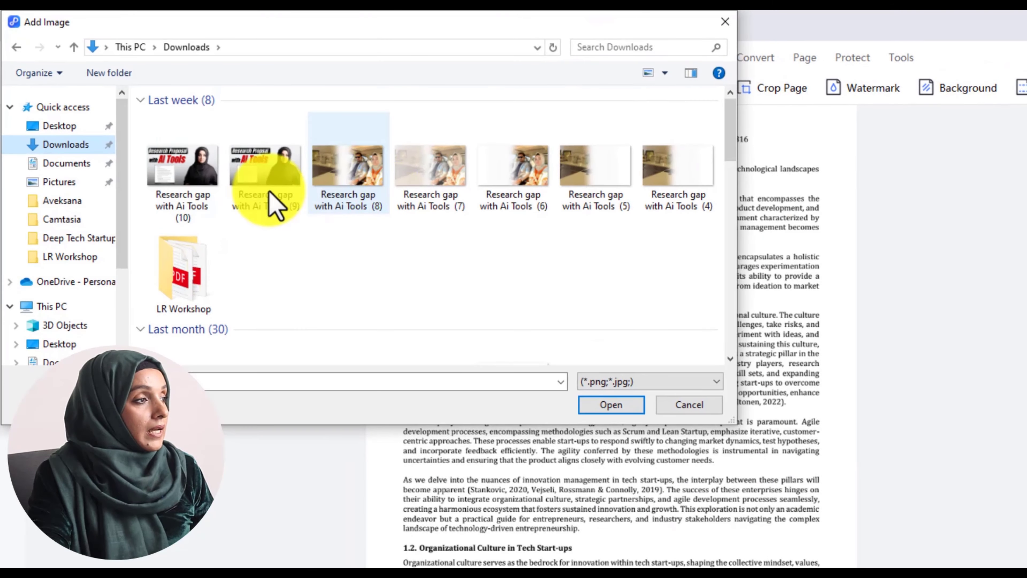
# Insert the image "Research gap with Ai Tools (10)" from Downloads at a reduced size over the leadership paragraph in section 1.2.
pyautogui.click(196, 169)
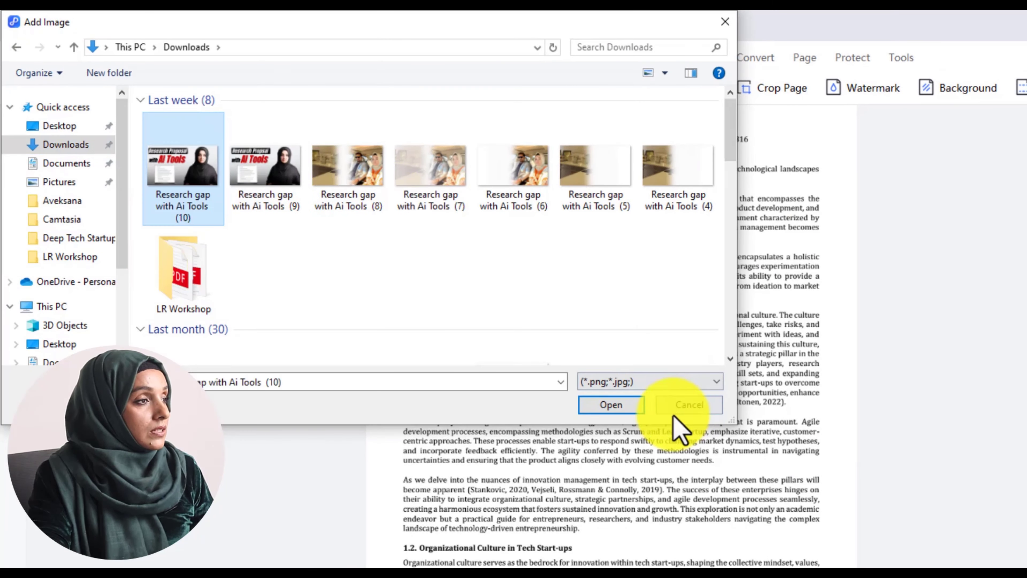
pyautogui.click(613, 404)
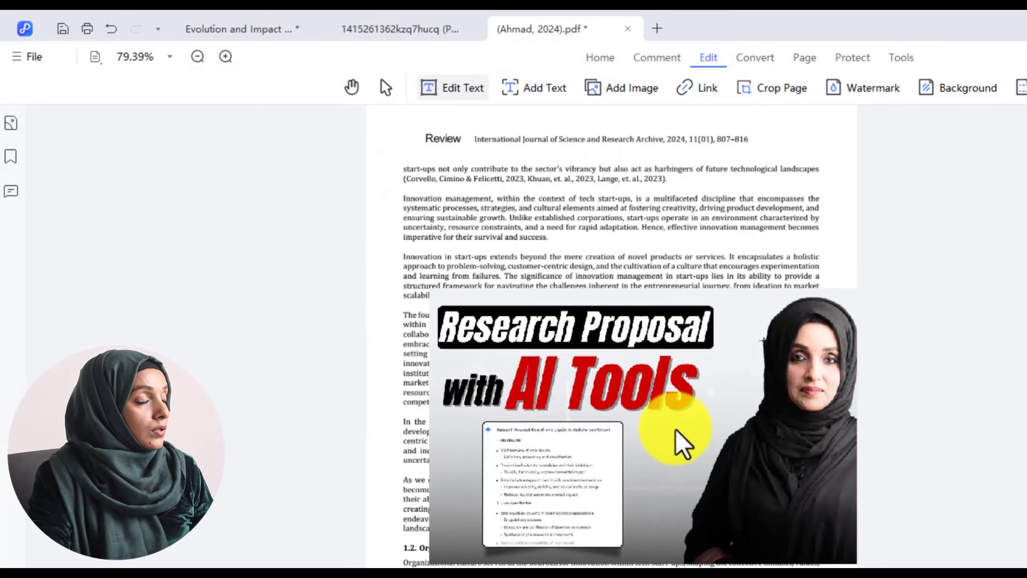
pyautogui.click(761, 419)
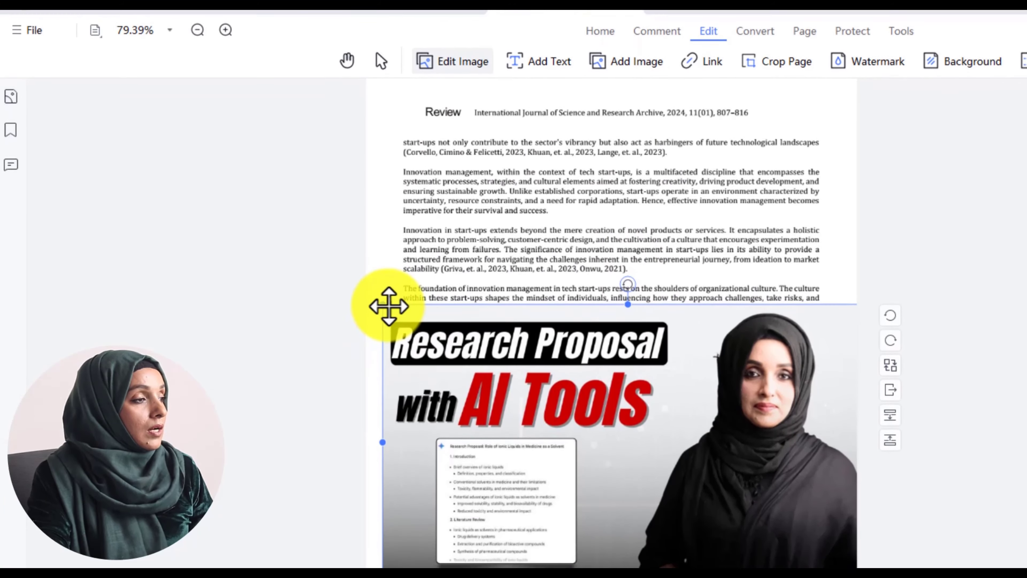
pyautogui.moveTo(389, 307); pyautogui.dragTo(606, 430)
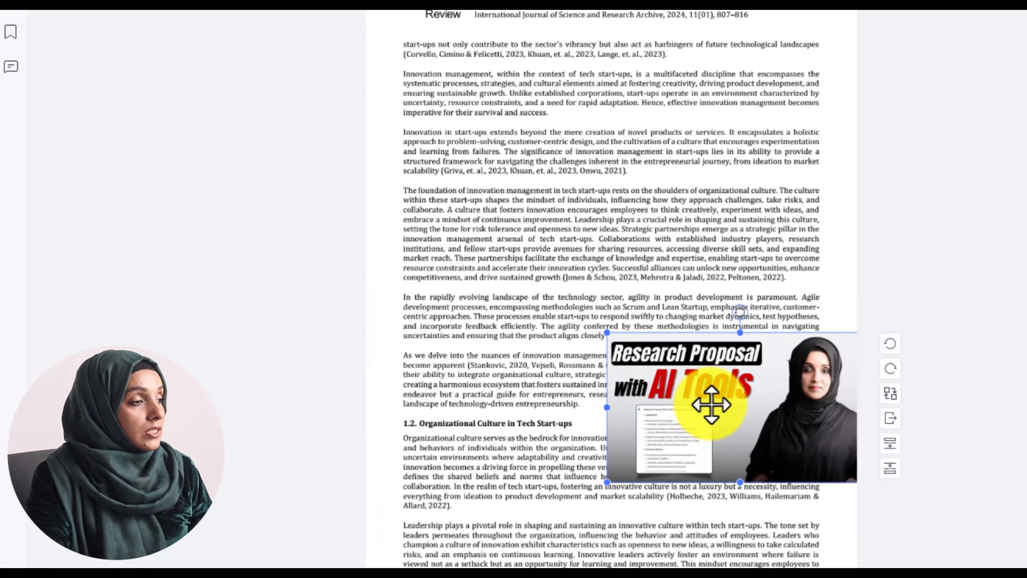
pyautogui.moveTo(707, 400); pyautogui.dragTo(583, 570)
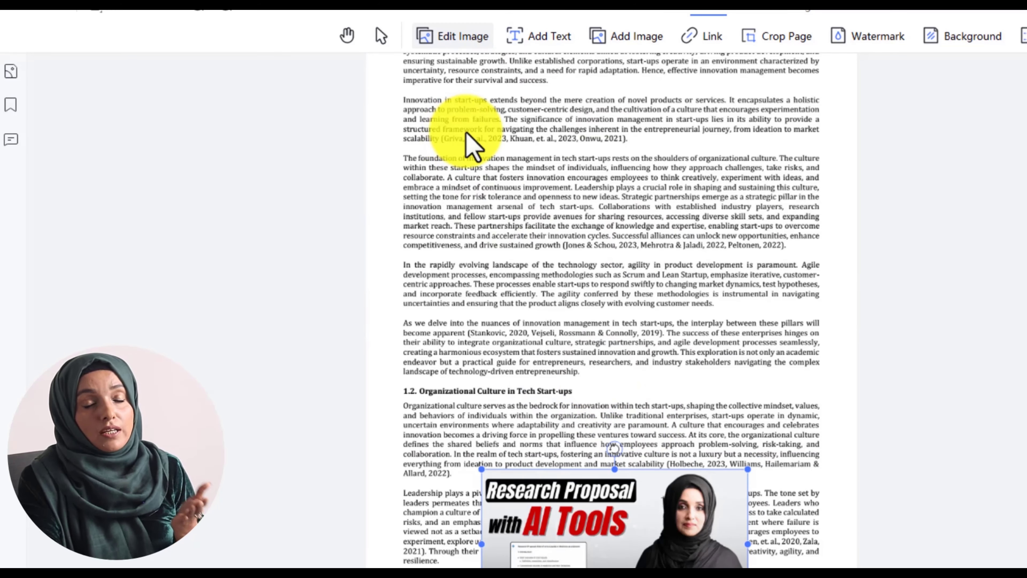
pyautogui.click(440, 39)
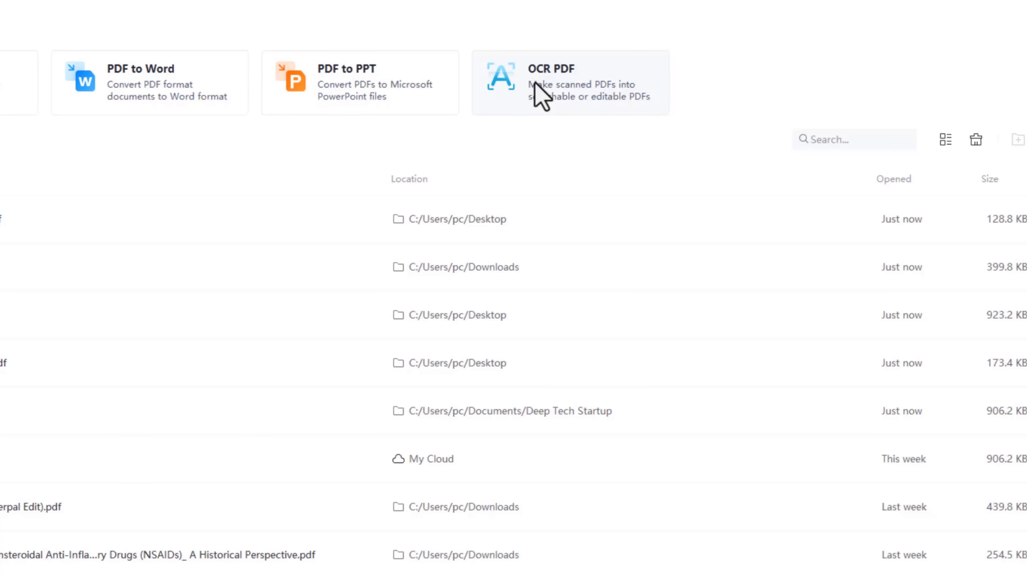
# Open the scanned file sv600_c_automatic from the Downloads folder for OCR.
pyautogui.click(535, 84)
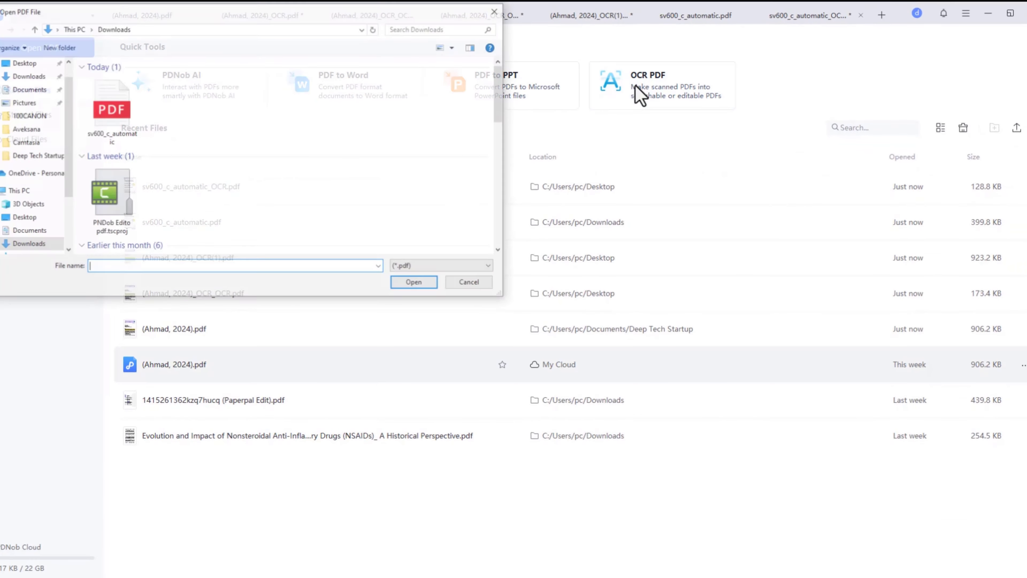
pyautogui.click(112, 110)
pyautogui.click(424, 283)
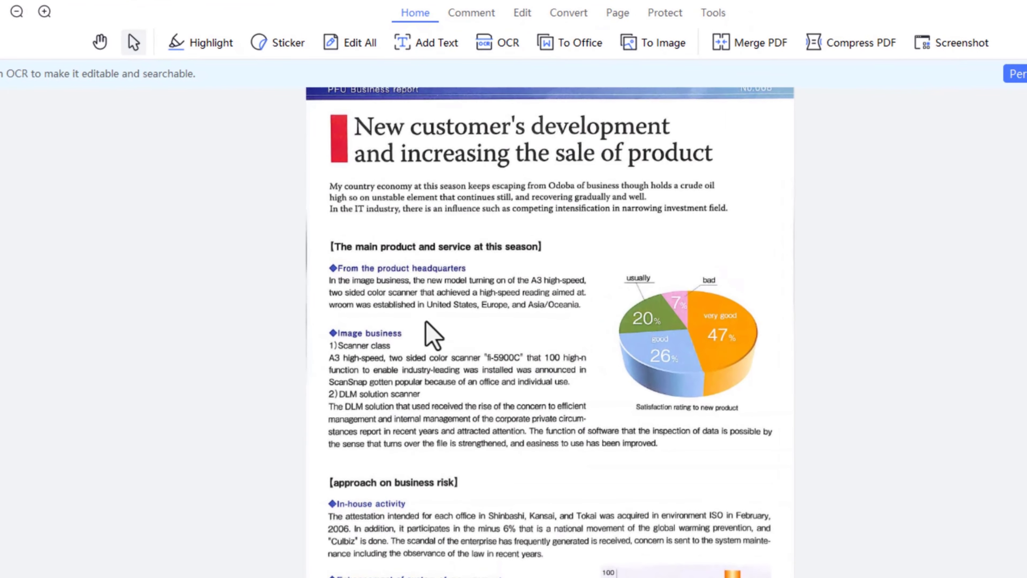
# Run OCR to editable text on the current page in English, saving the result to the Desktop as sv600_c_automatic_OCR(1).
pyautogui.click(490, 44)
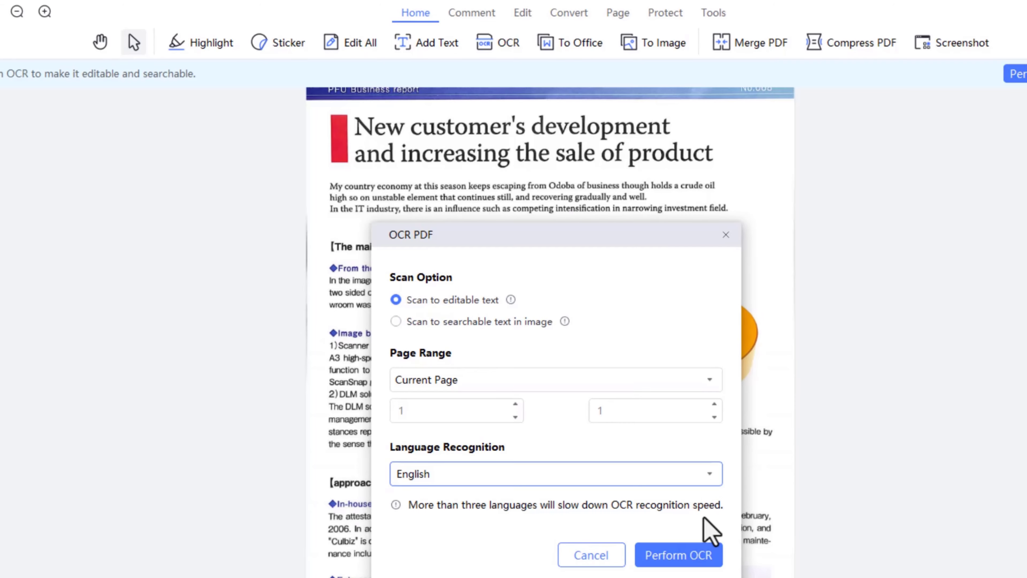
pyautogui.click(692, 554)
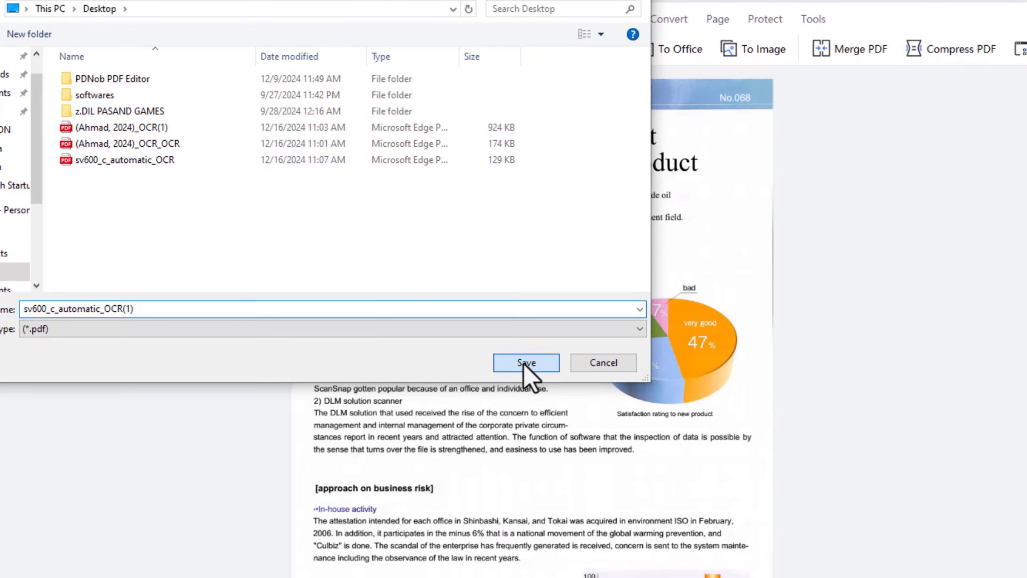
pyautogui.click(524, 362)
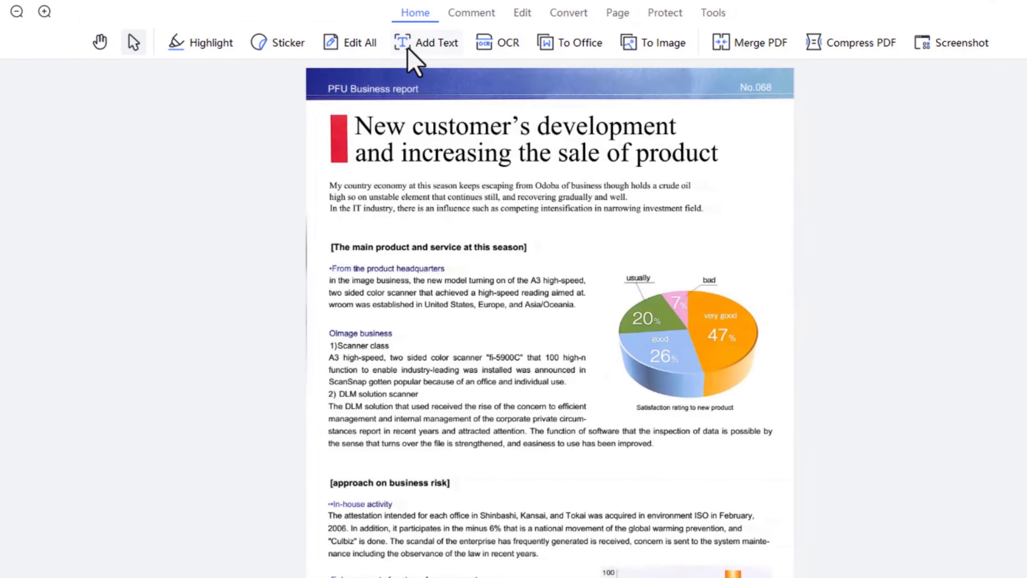
# Make the recognized text editable and retype the "'s" after "customer" in the report's title.
pyautogui.click(350, 43)
pyautogui.click(369, 97)
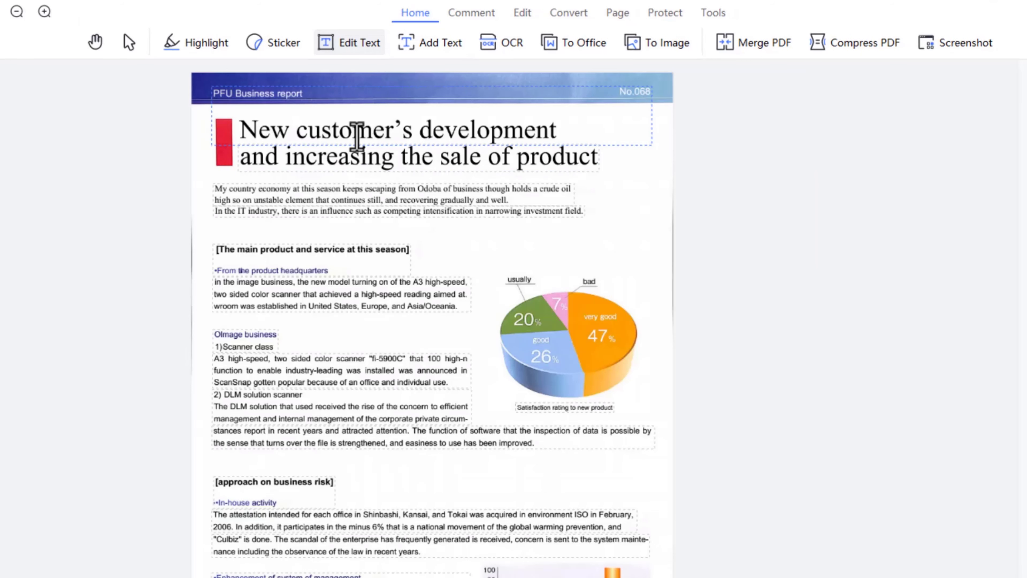
pyautogui.click(417, 130)
pyautogui.press('BackSpace')
pyautogui.press('BackSpace')
pyautogui.press('BackSpace')
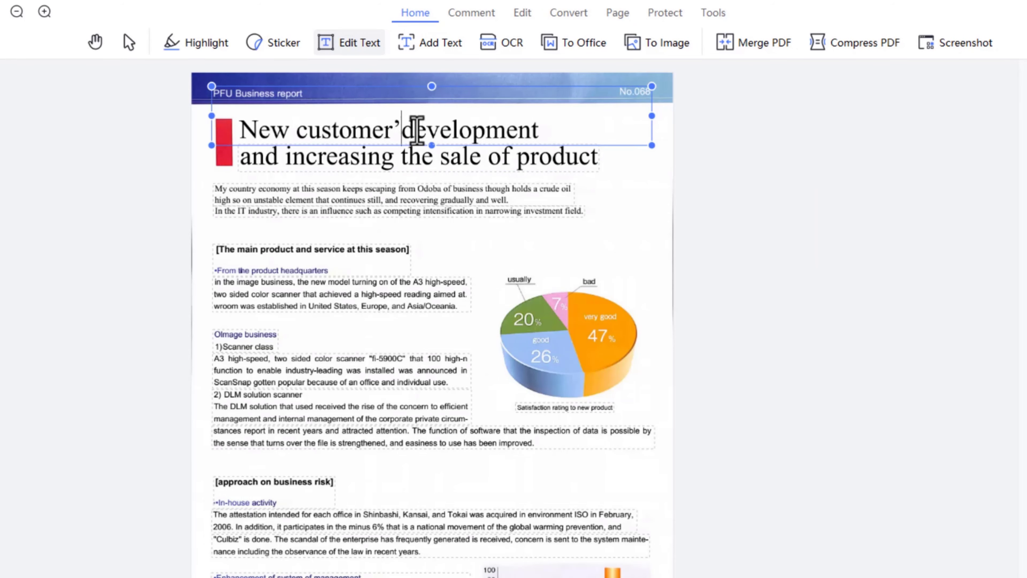
pyautogui.write("'s")
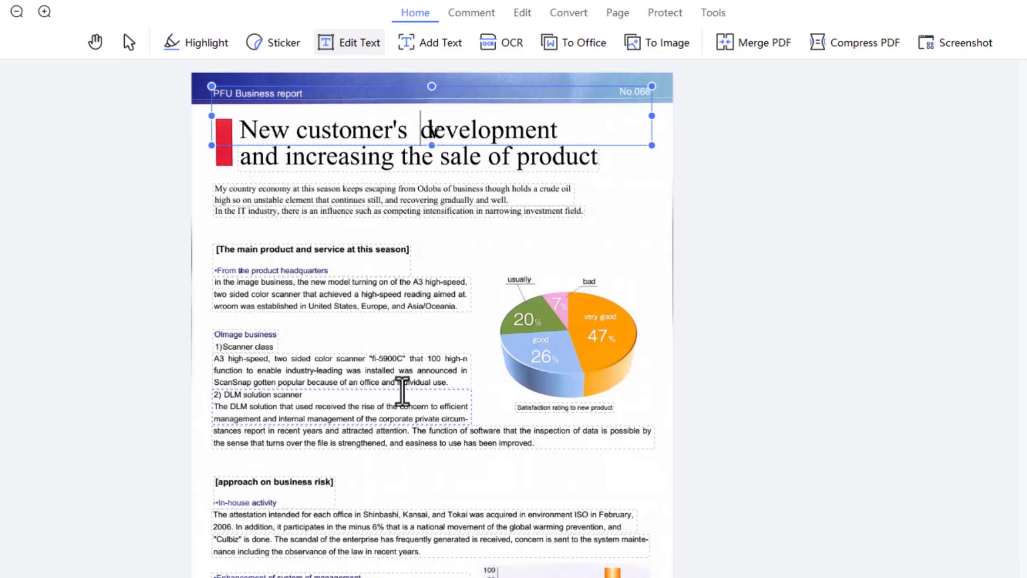
pyautogui.click(402, 370)
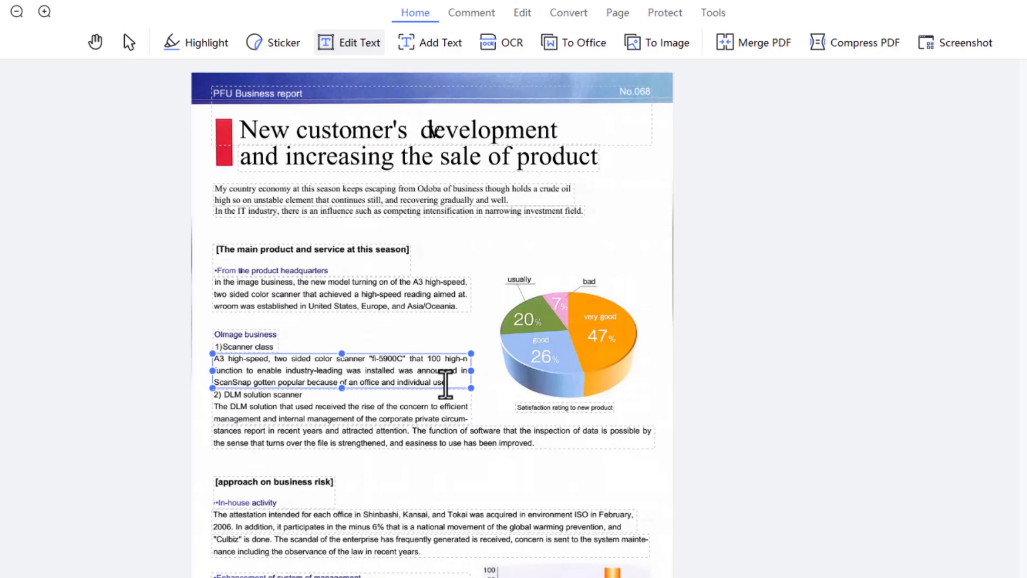
pyautogui.click(392, 412)
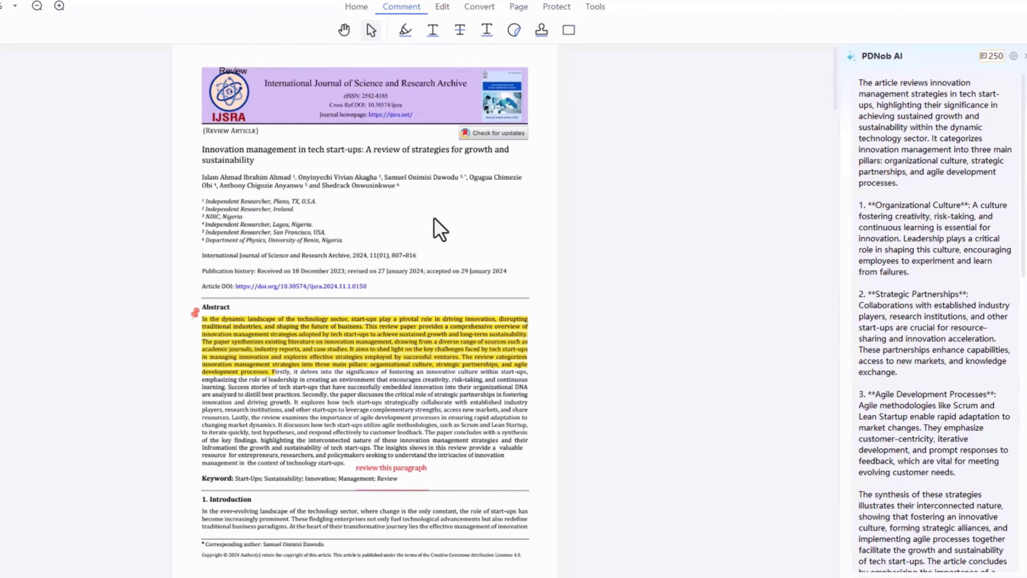
# Read through the PDNob AI summary of the article and its answer about the paper's main findings.
pyautogui.scroll(-10, 926, 215)
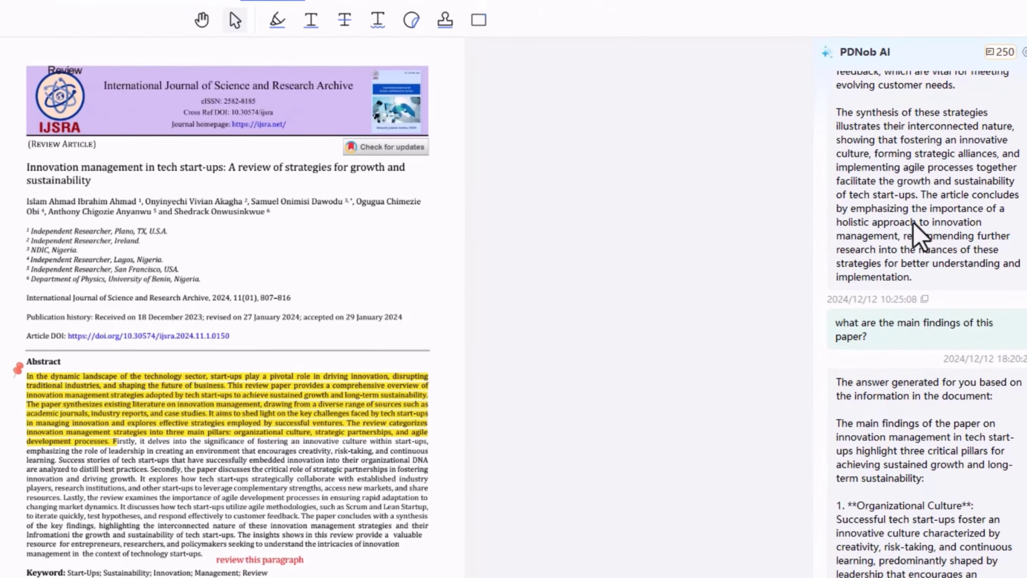
pyautogui.scroll(6, 916, 234)
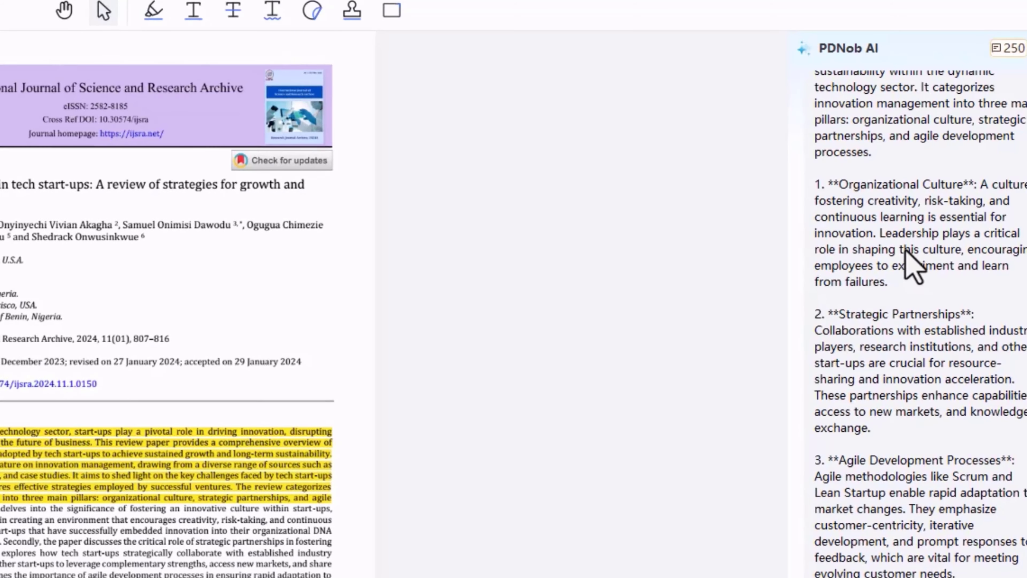
pyautogui.scroll(-10, 913, 264)
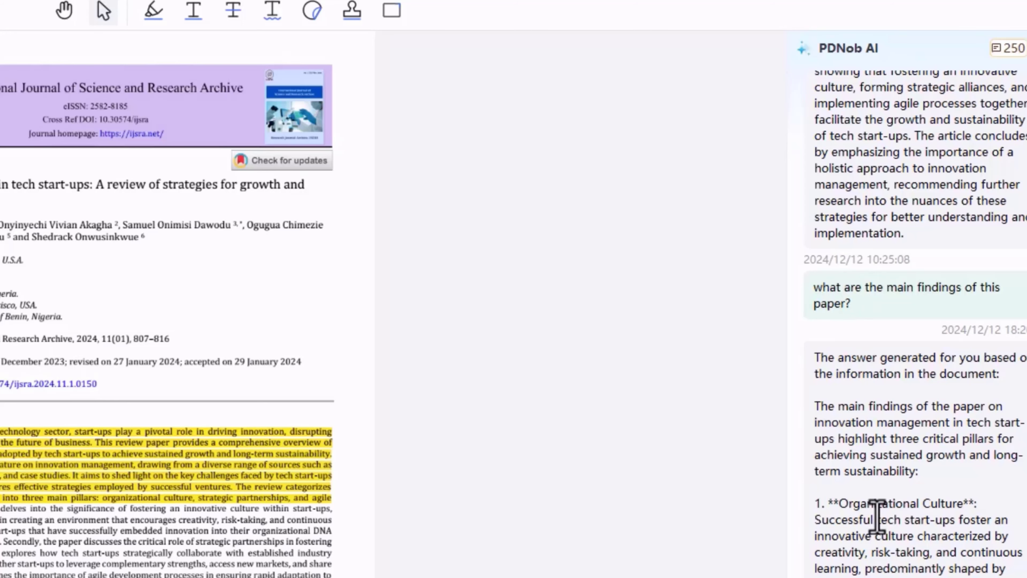
pyautogui.scroll(-5, 876, 517)
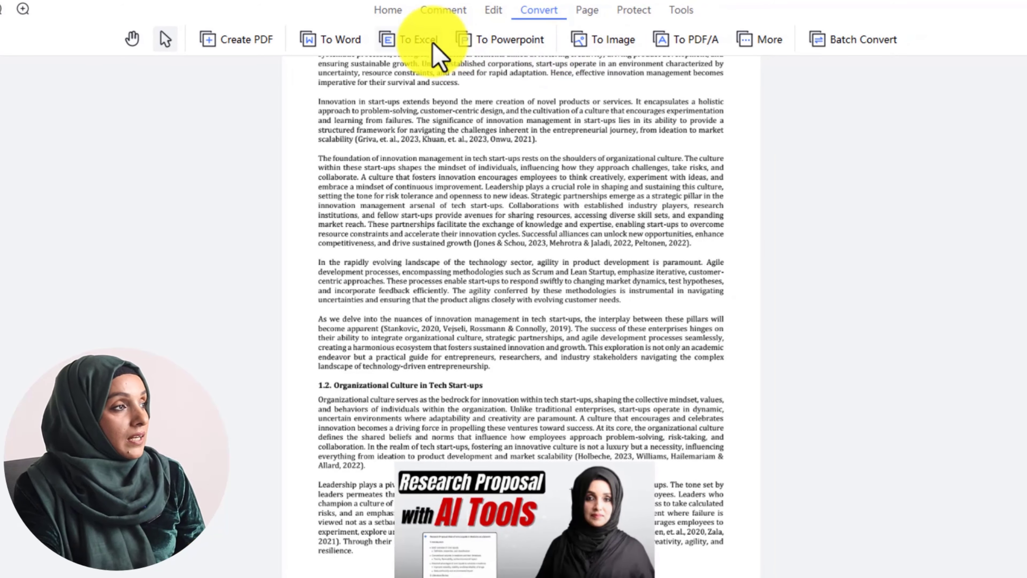
# Start the conversion of the research article to Word (.docx), saving the document's changes first.
pyautogui.click(333, 58)
pyautogui.click(572, 445)
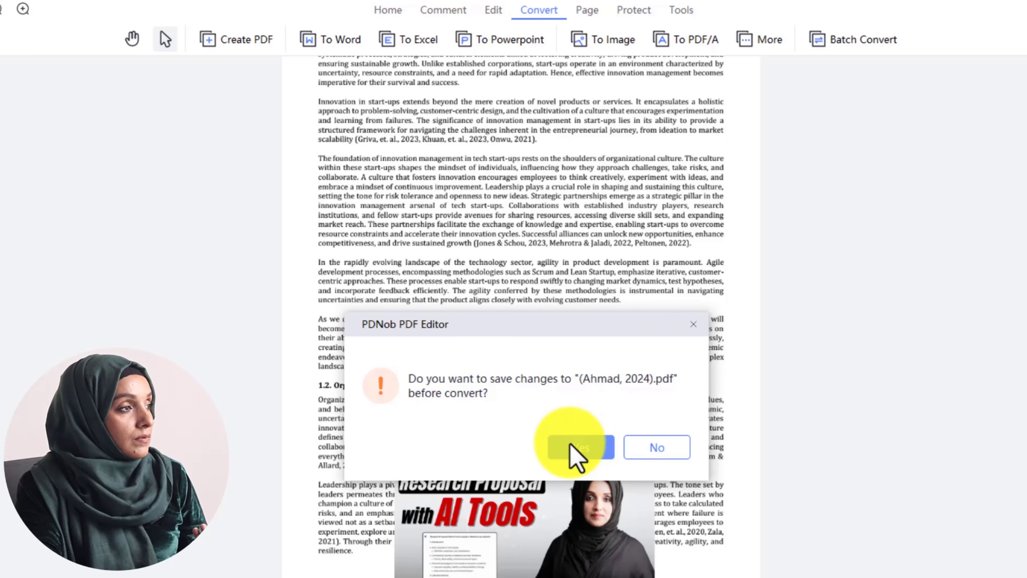
pyautogui.click(582, 449)
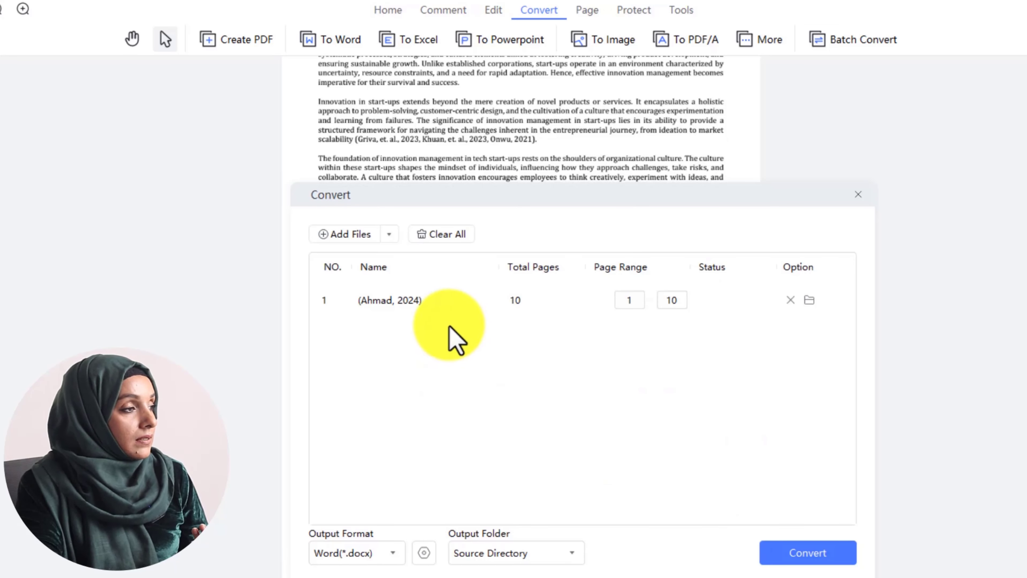